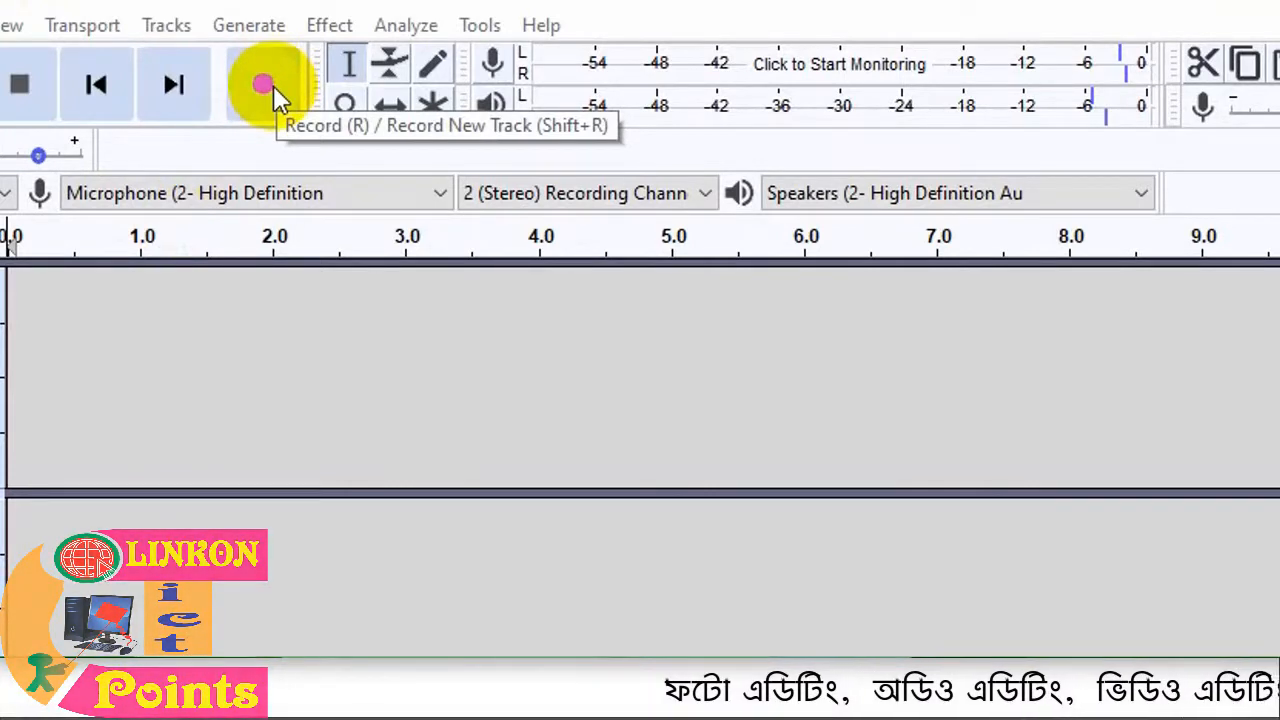
- Record about 15 seconds of stereo microphone audio on a new track and stop the recording
left_click(273, 85)
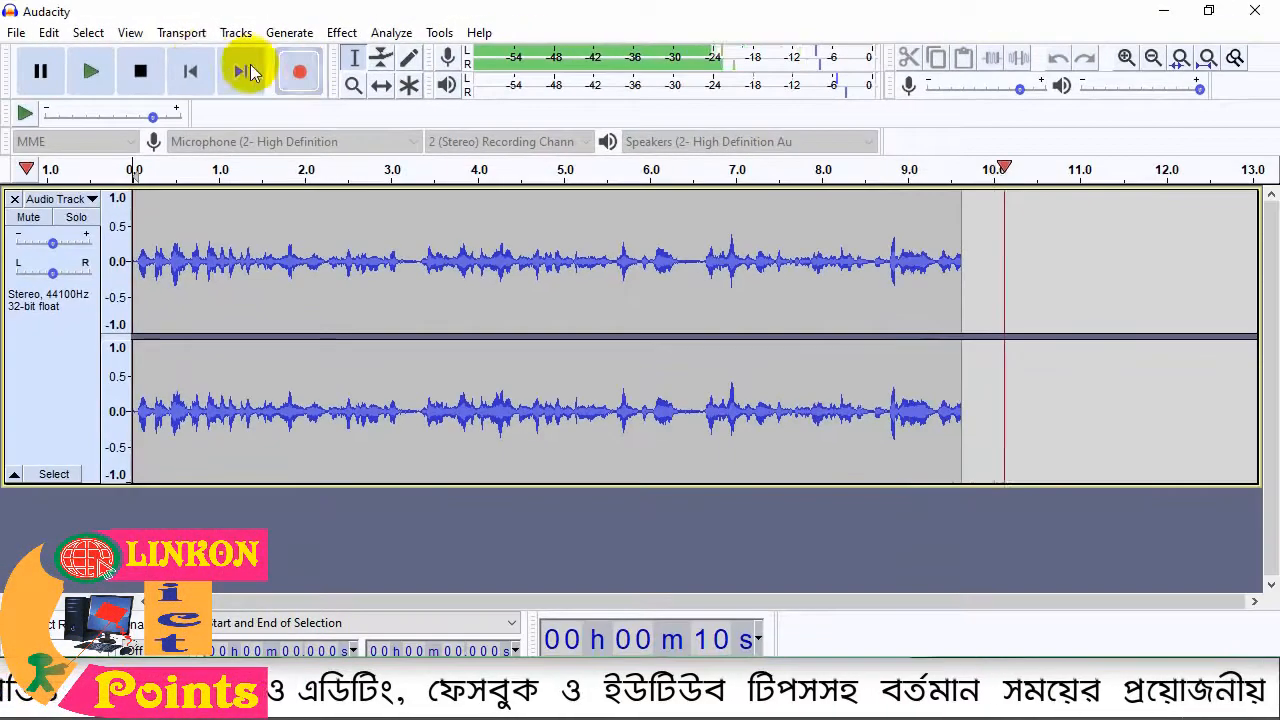
left_click(22, 84)
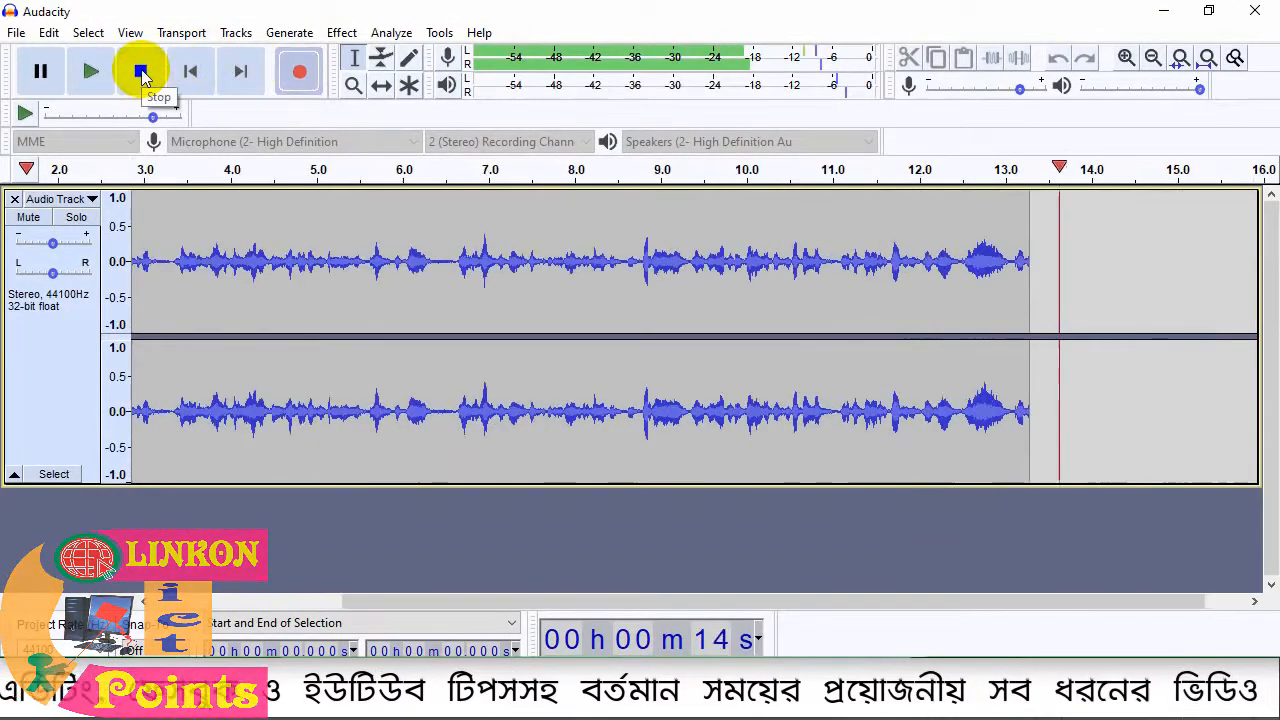
left_click(141, 72)
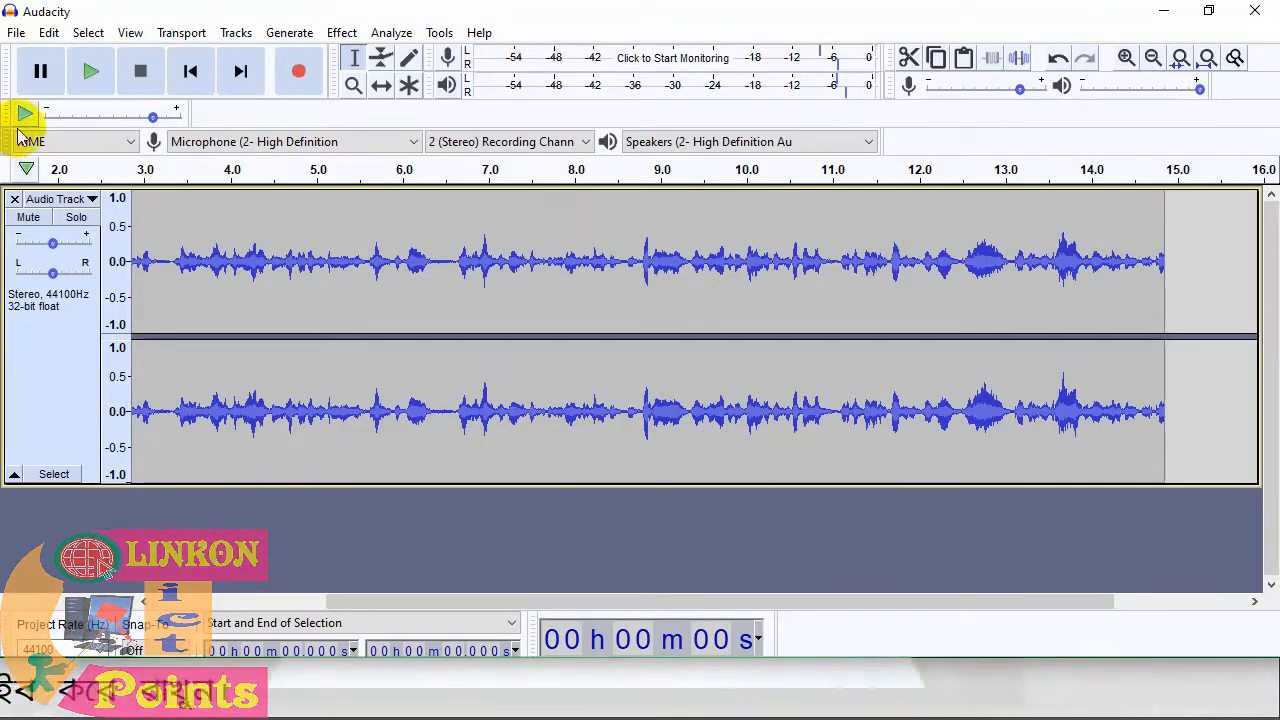
- Play the recording from the start to check it, pausing, resuming and restarting playback, and leave it paused
left_click(104, 70)
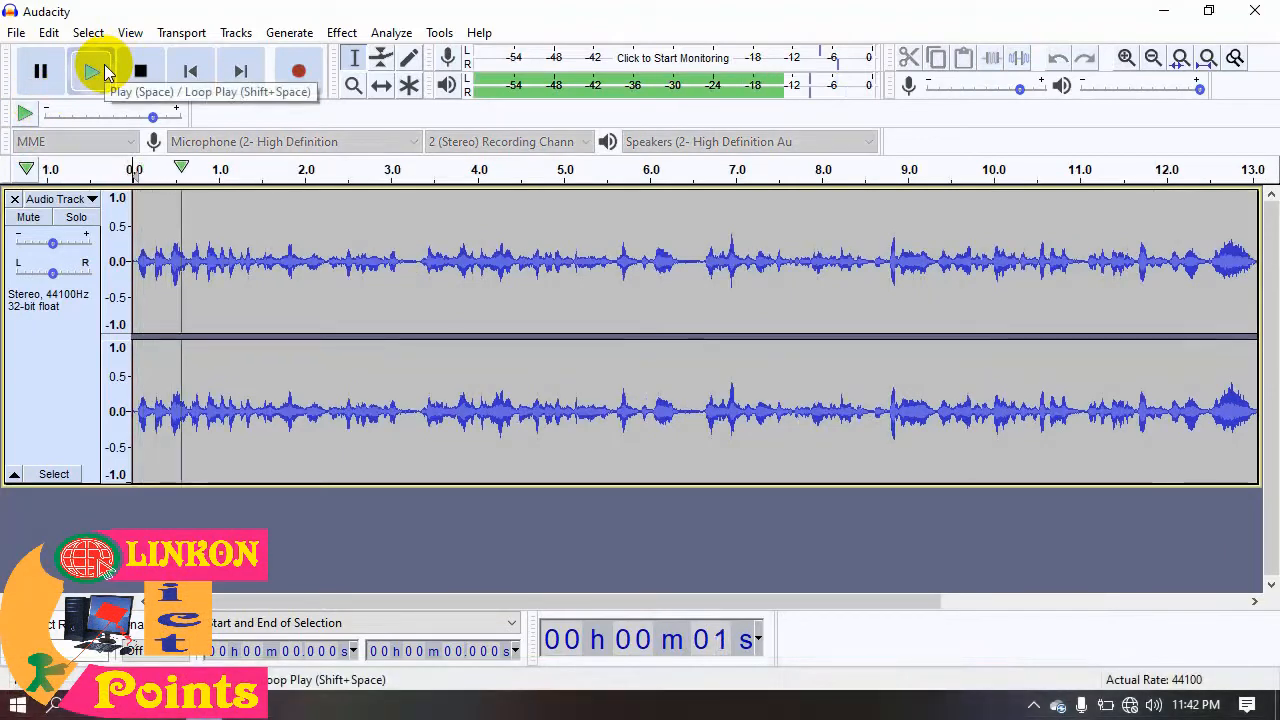
left_click(42, 72)
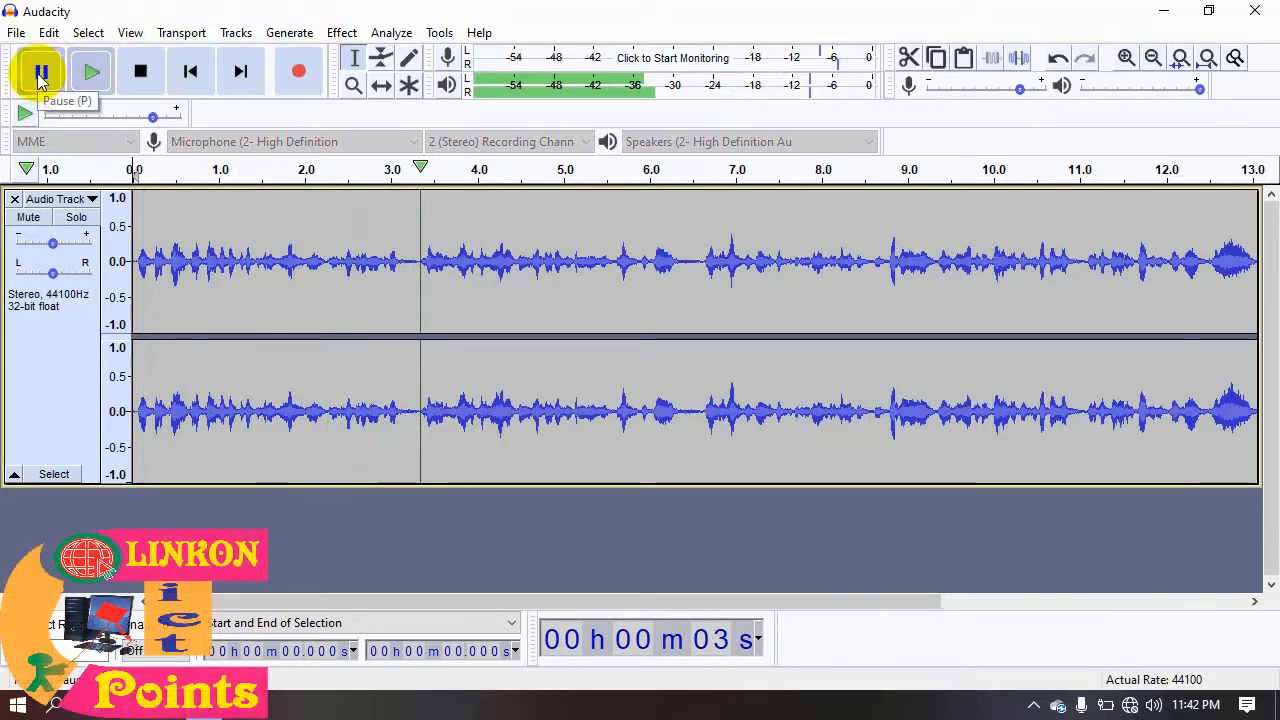
left_click(40, 72)
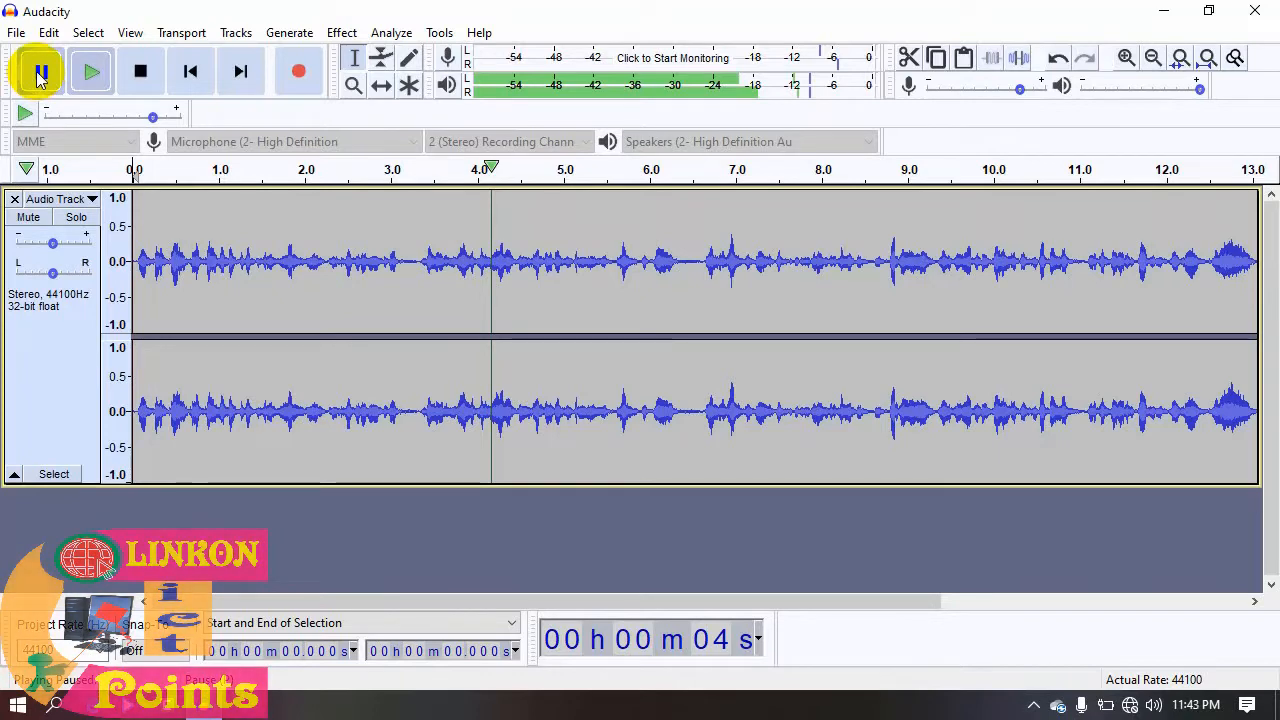
left_click(95, 78)
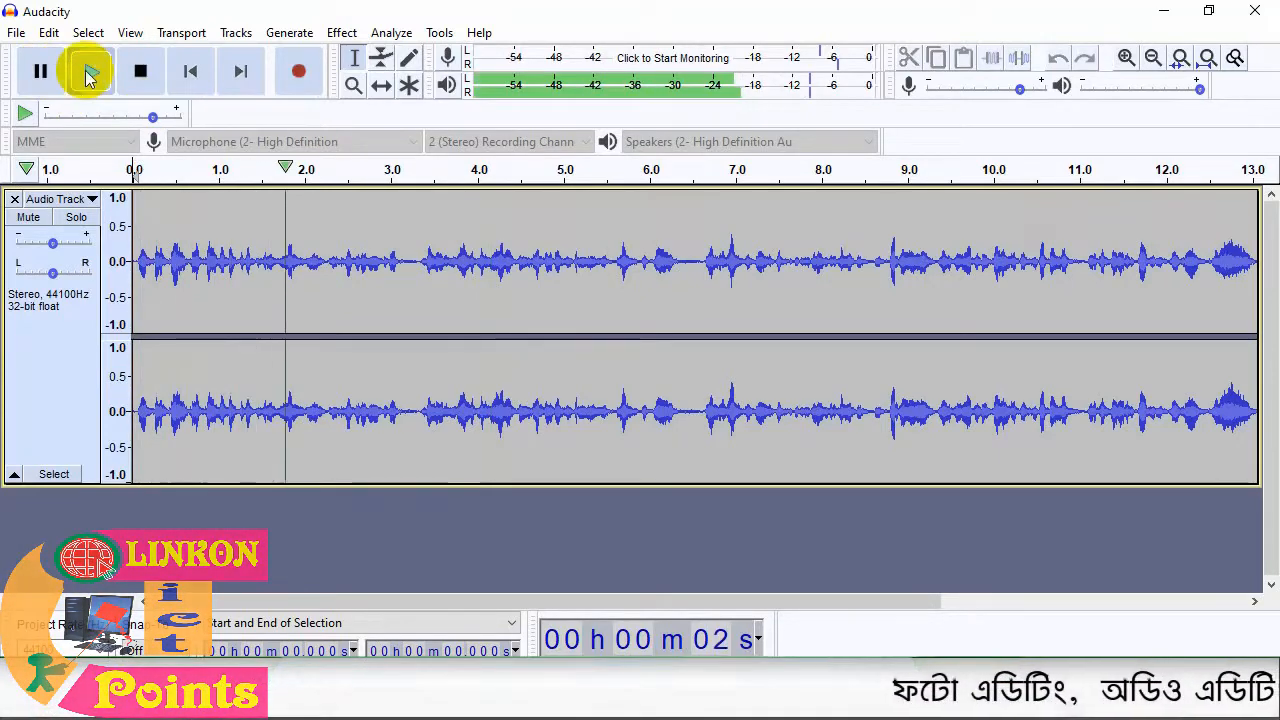
left_click(89, 76)
left_click(43, 75)
left_click(43, 75)
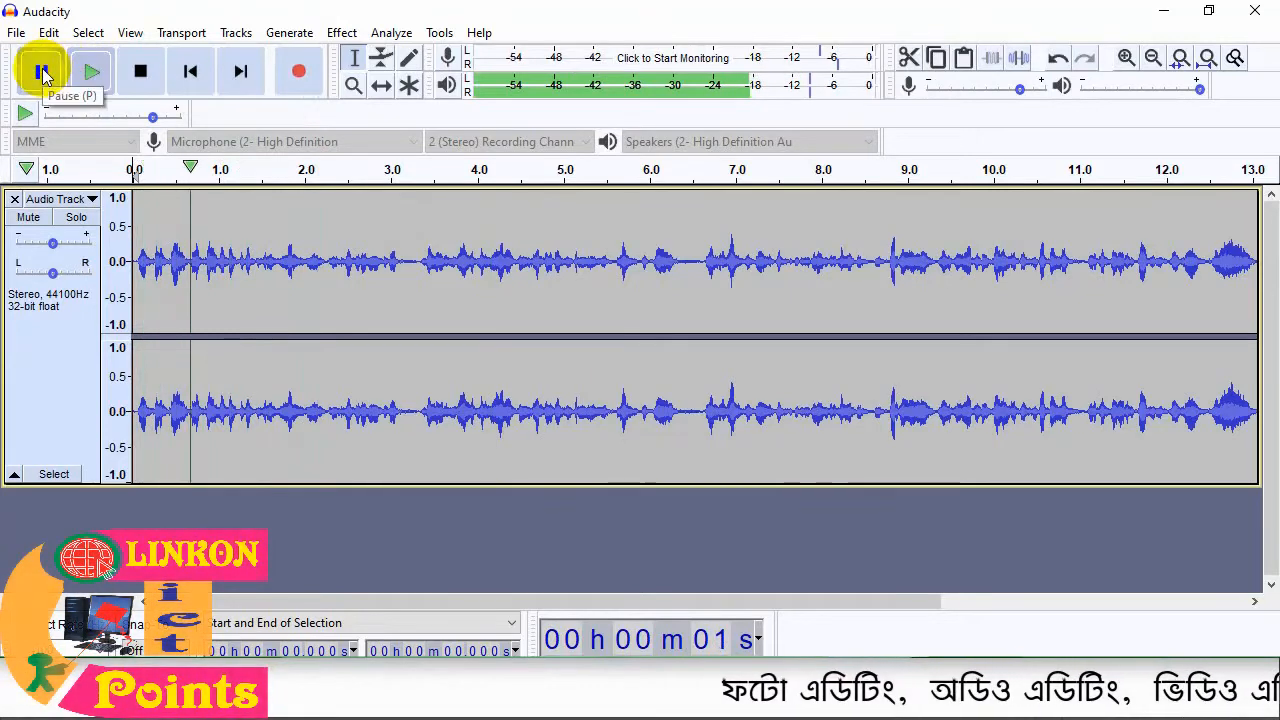
left_click(43, 75)
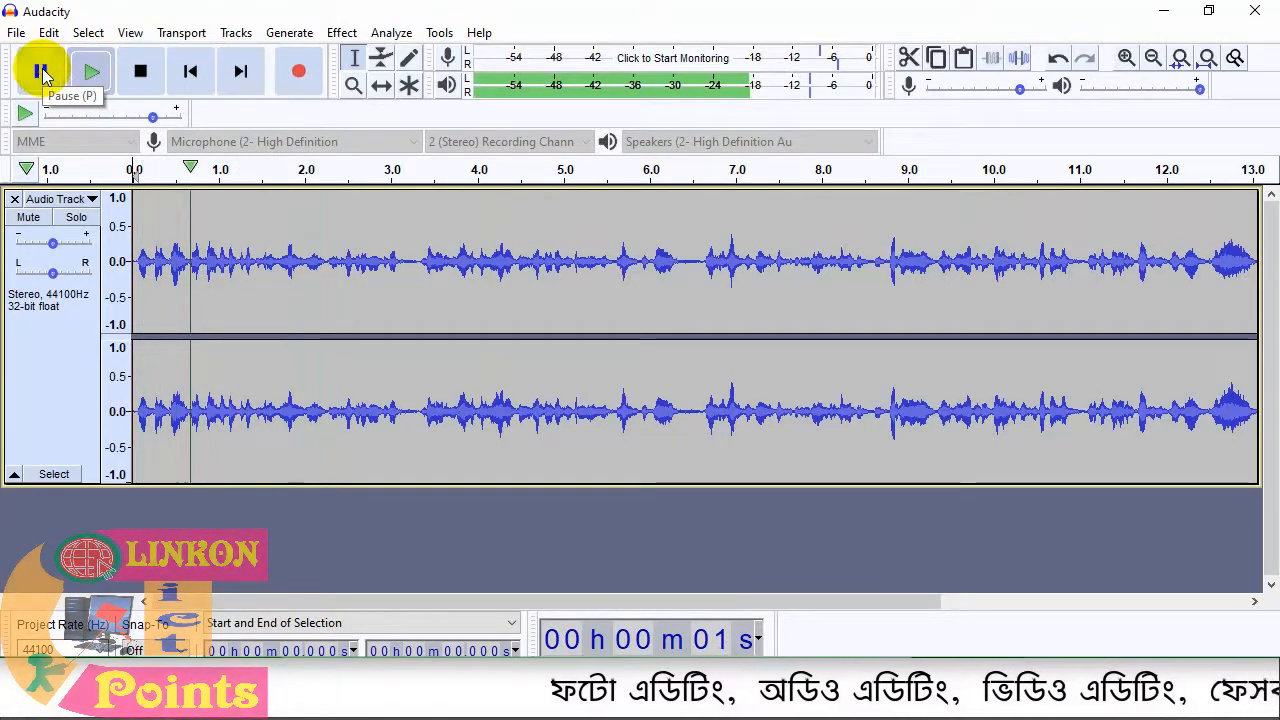
left_click(43, 75)
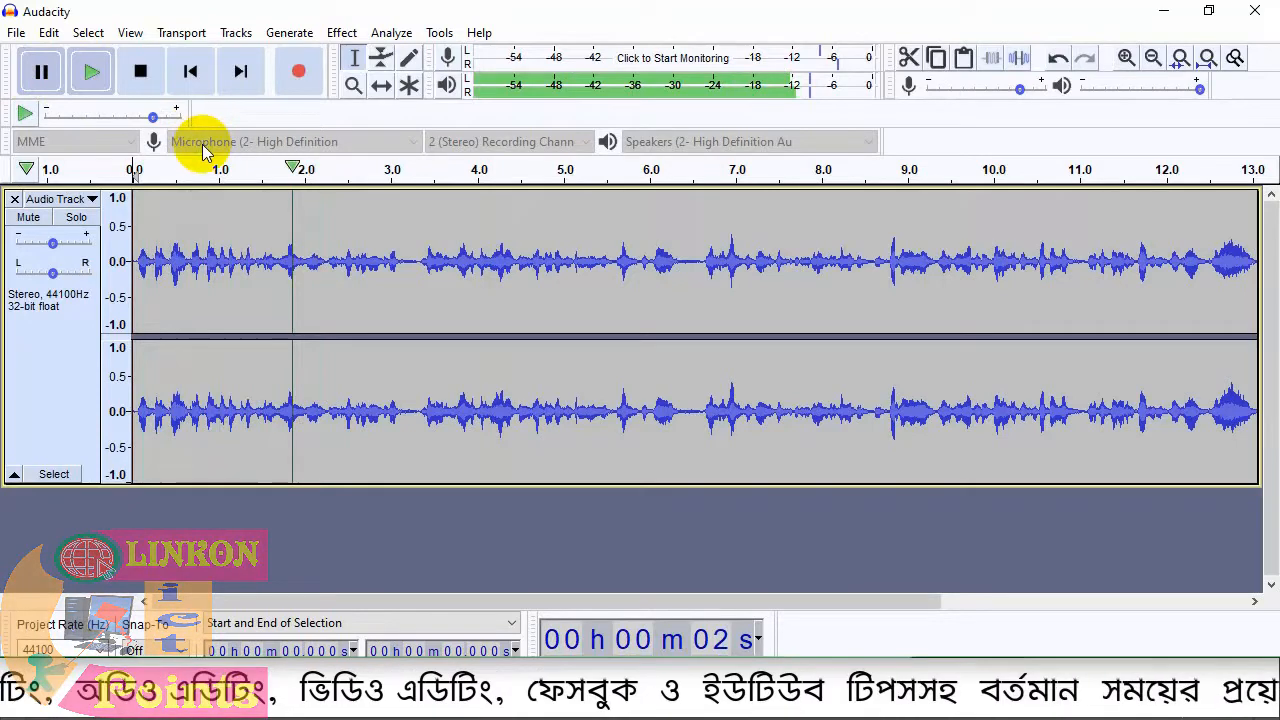
- Try cutting the quiet gap between about 3.08 and 3.43 seconds, and undo the cut
scroll(414, 296, "up", 3)
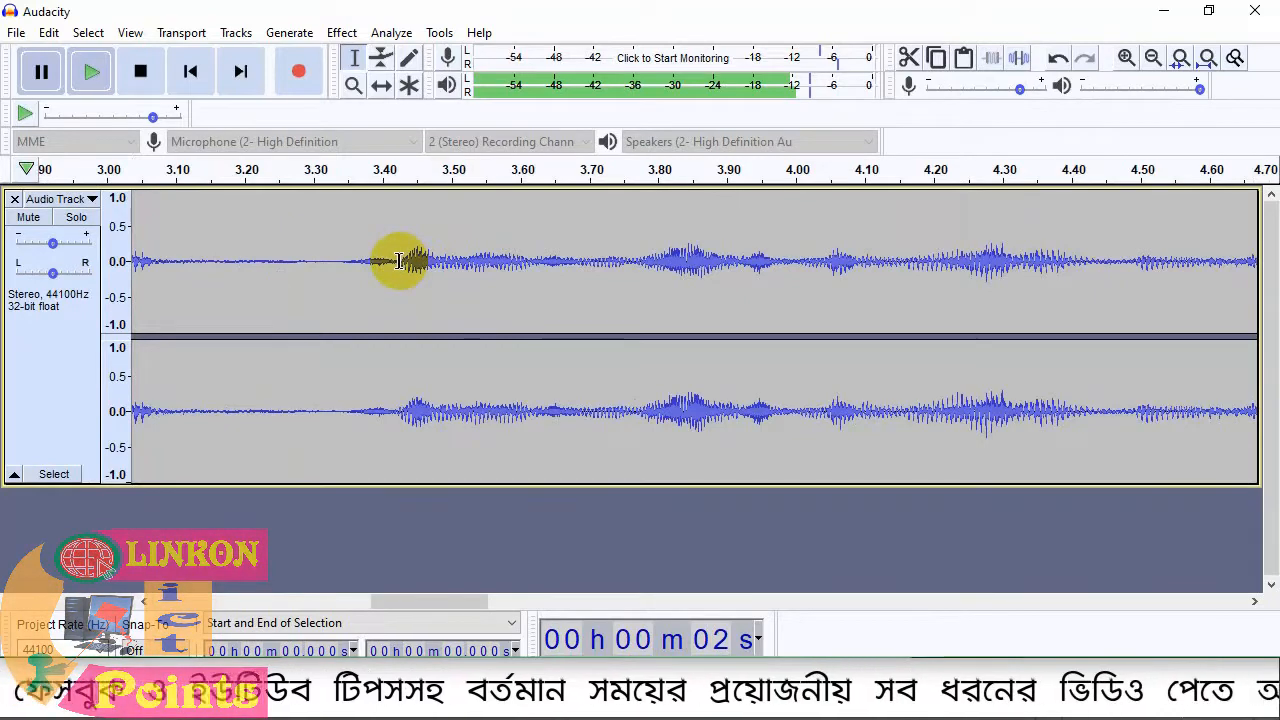
left_click_drag(398, 261, 583, 347)
left_click_drag(472, 350, 280, 319)
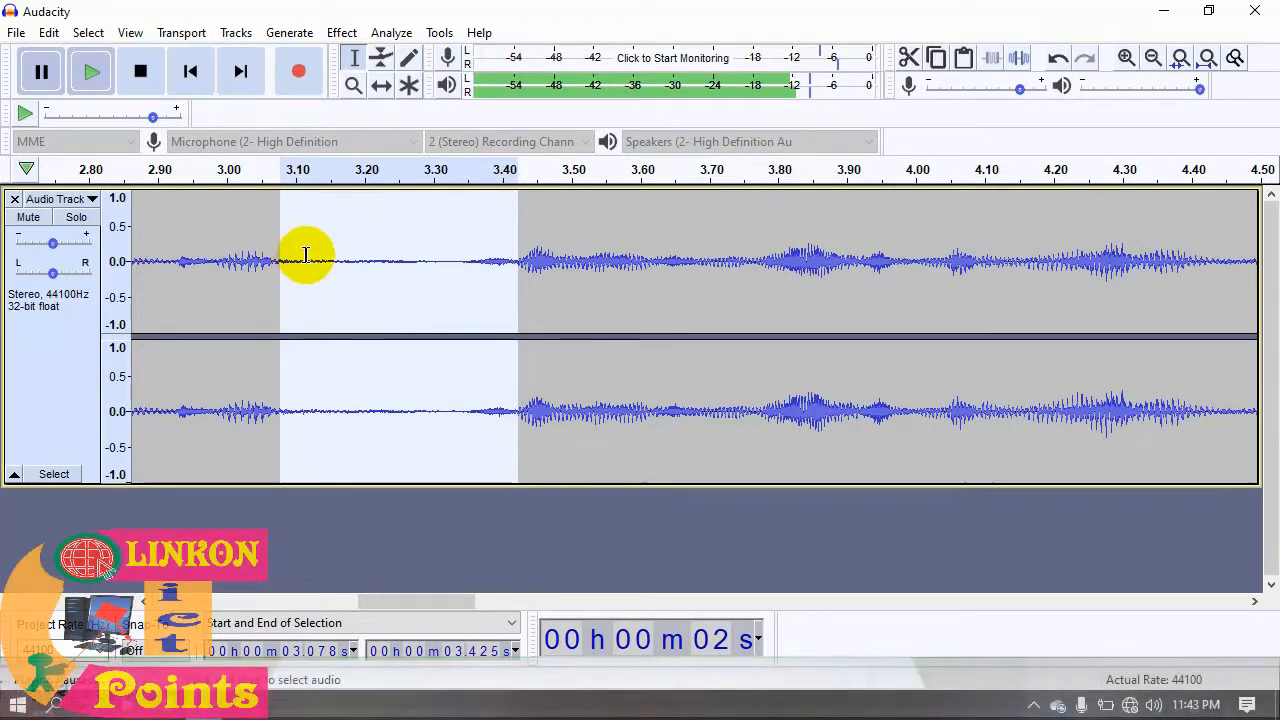
left_click(910, 60)
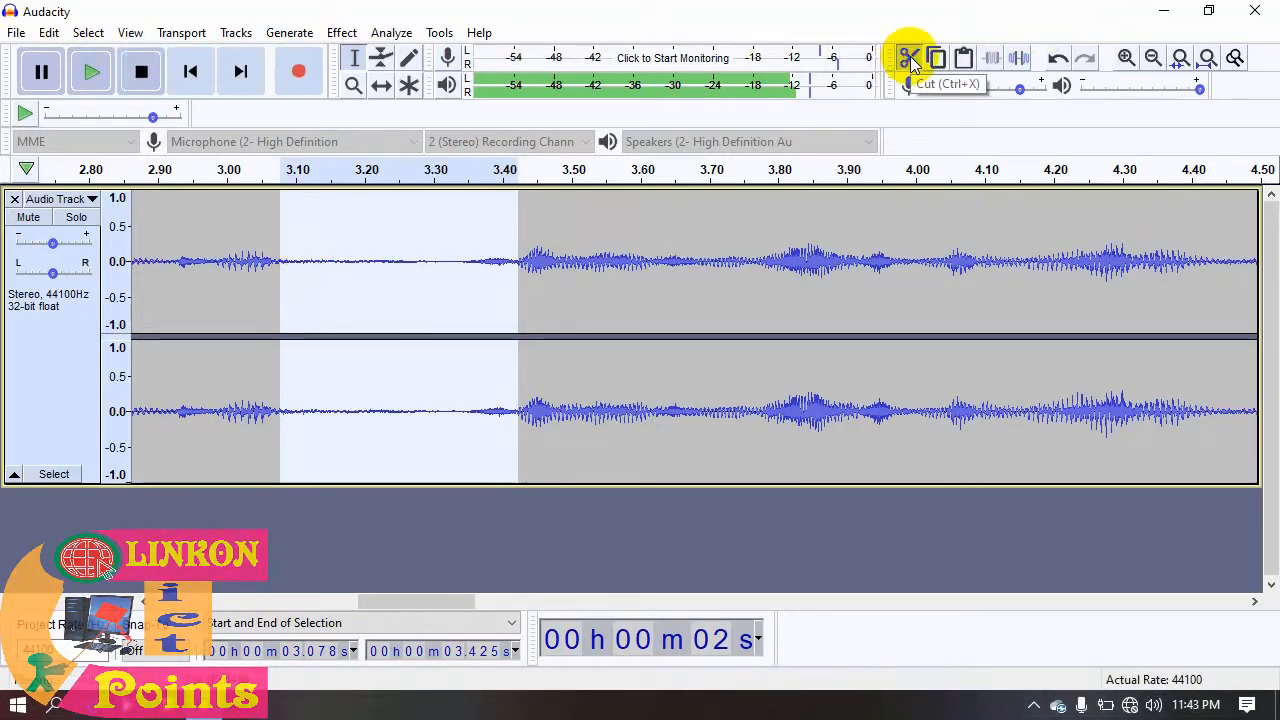
key("ctrl+z")
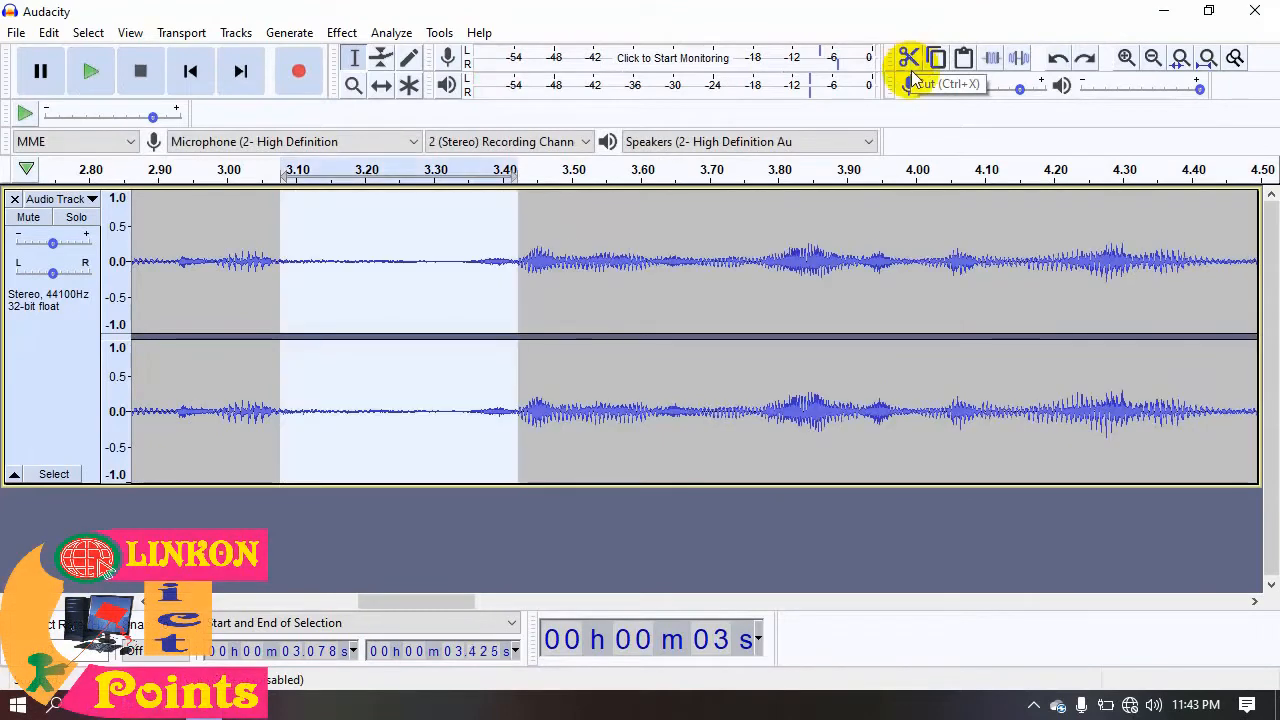
- Normalize the whole track to a peak amplitude of -1.0 dB with DC offset removal on
left_click(455, 272)
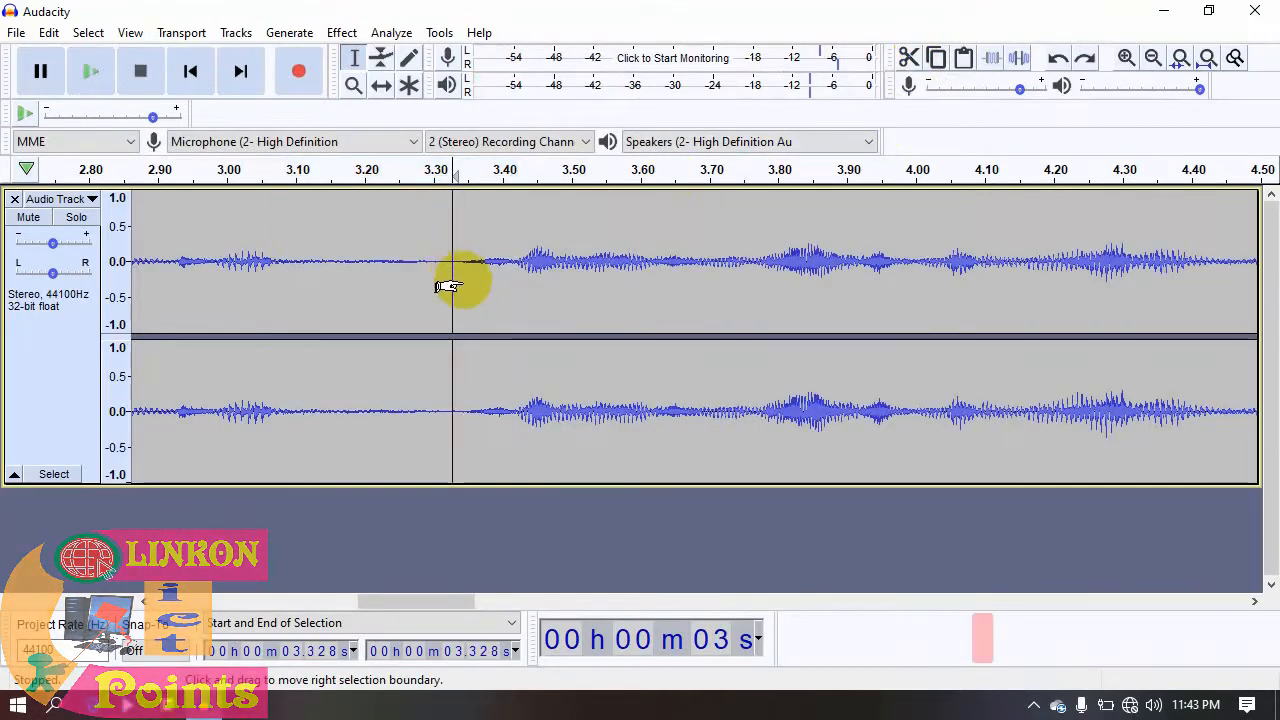
double_click(423, 192)
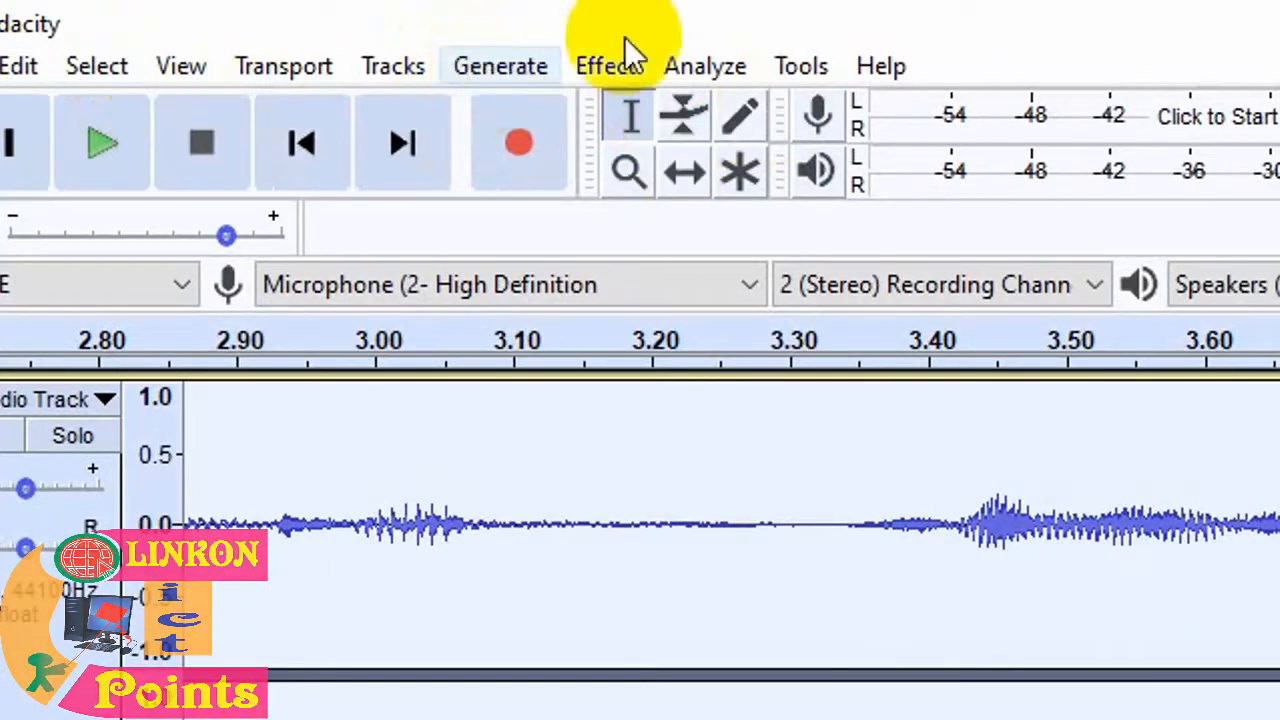
left_click(606, 62)
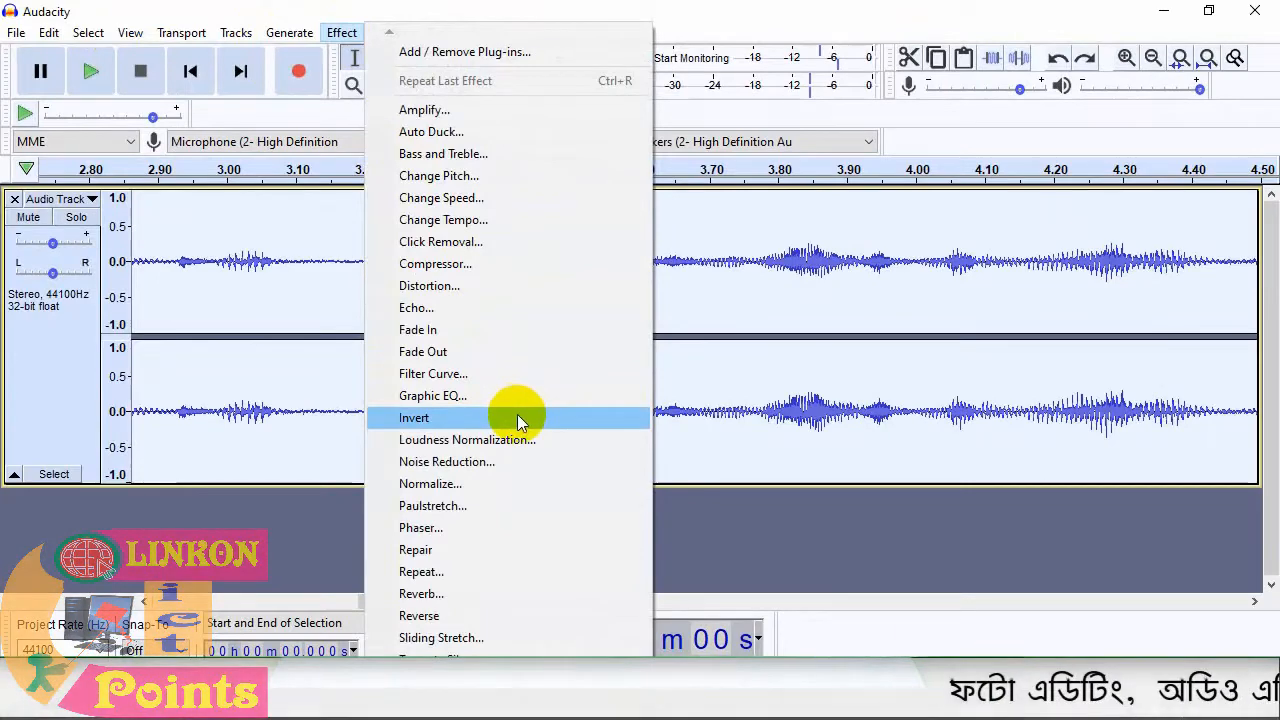
left_click(466, 484)
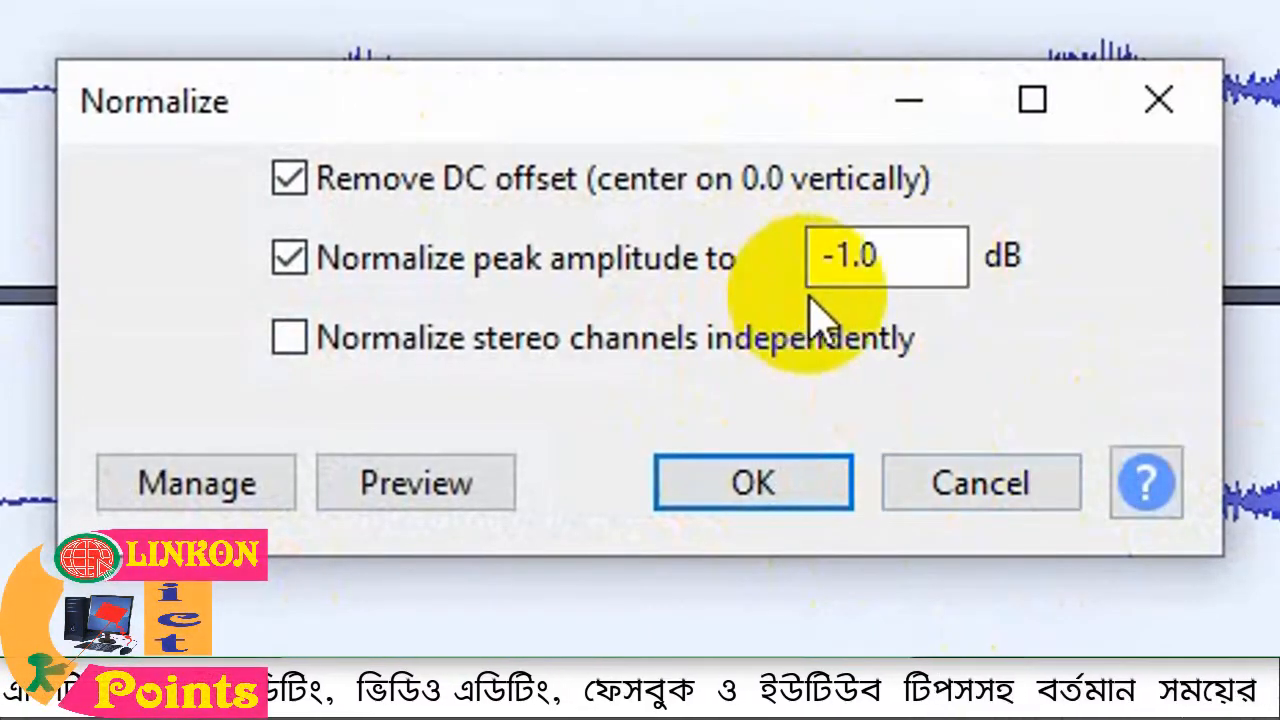
left_click(805, 485)
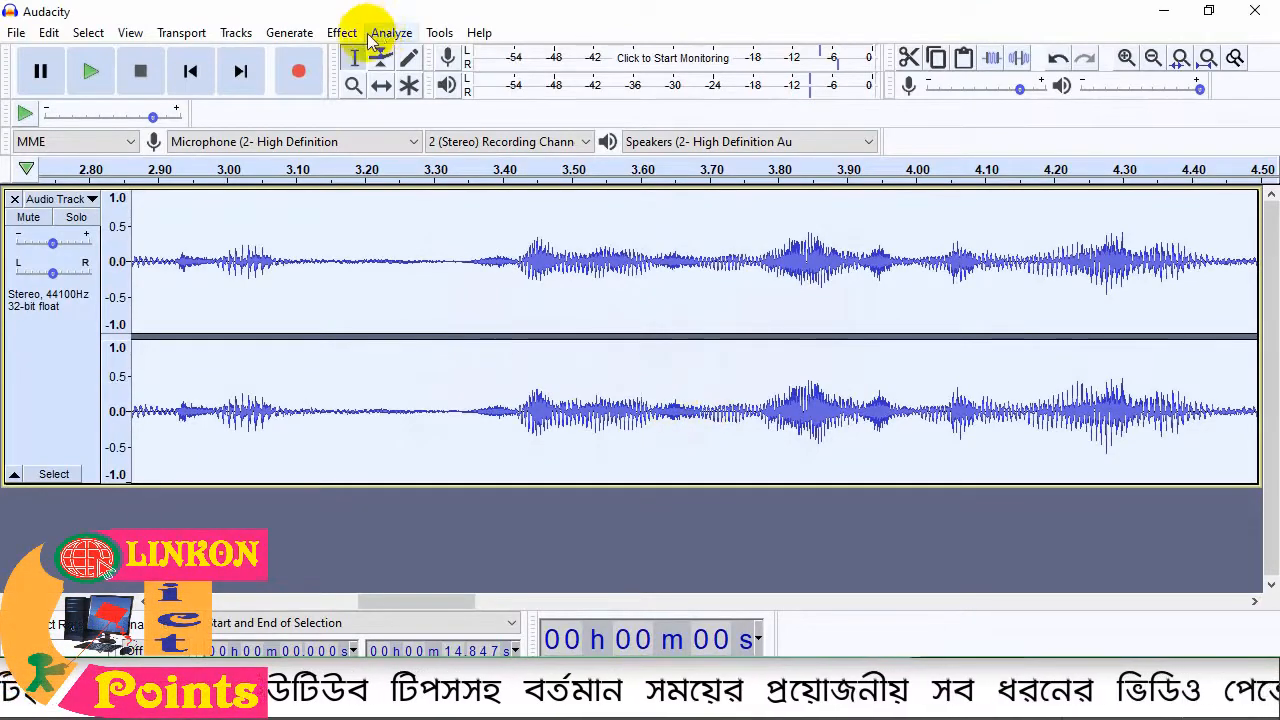
- Capture a noise profile for Noise Reduction from the quiet stretch between about 3.21 and 3.34 seconds
left_click(392, 273)
scroll(423, 277, "up", 2)
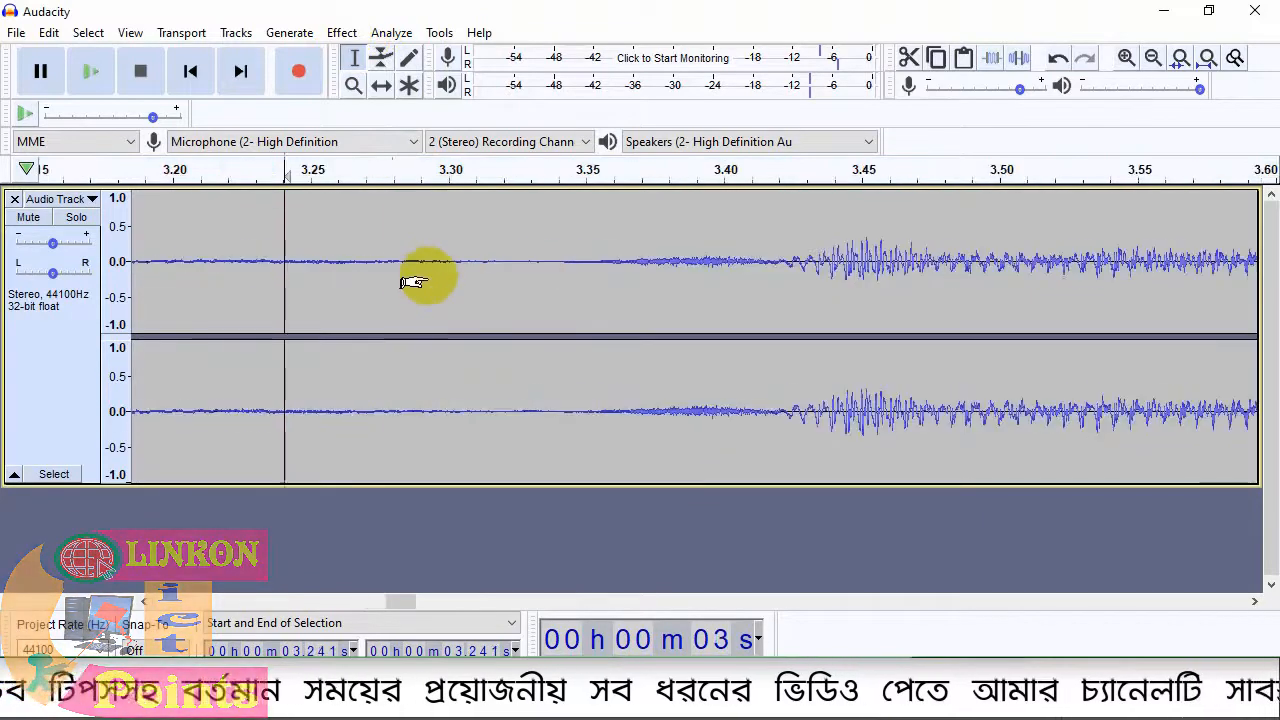
left_click_drag(427, 239, 211, 210)
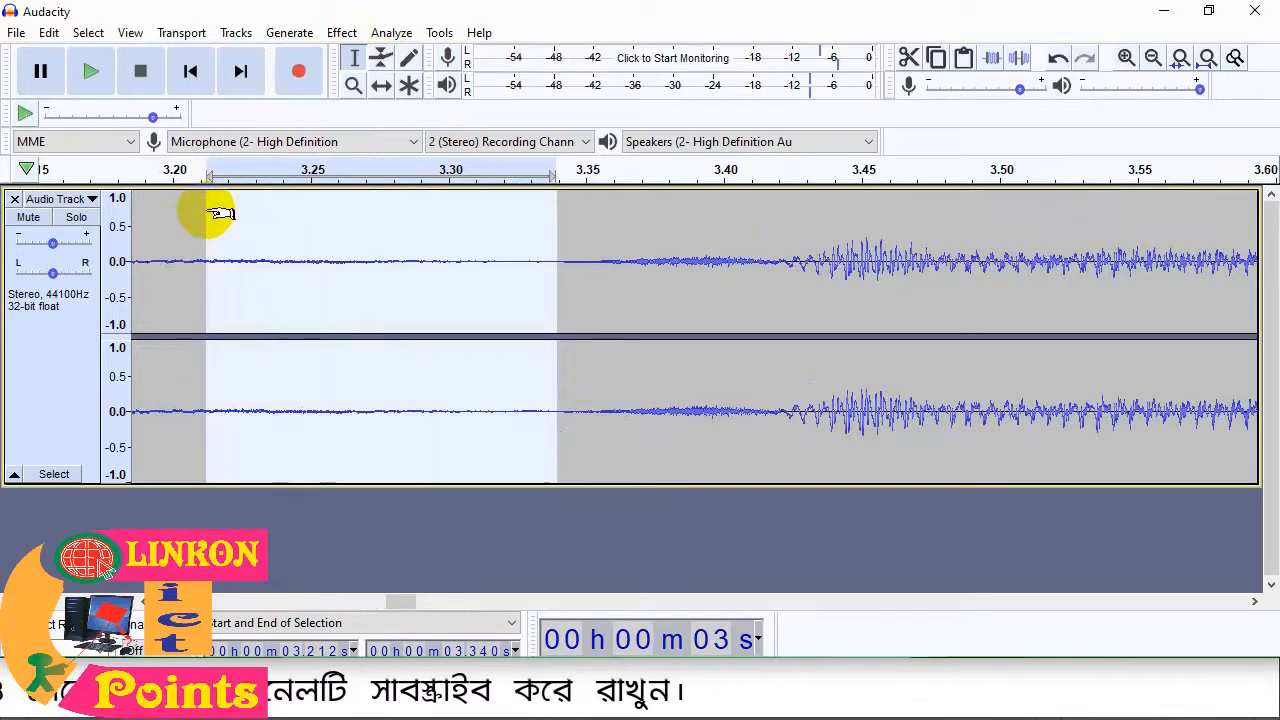
left_click(340, 33)
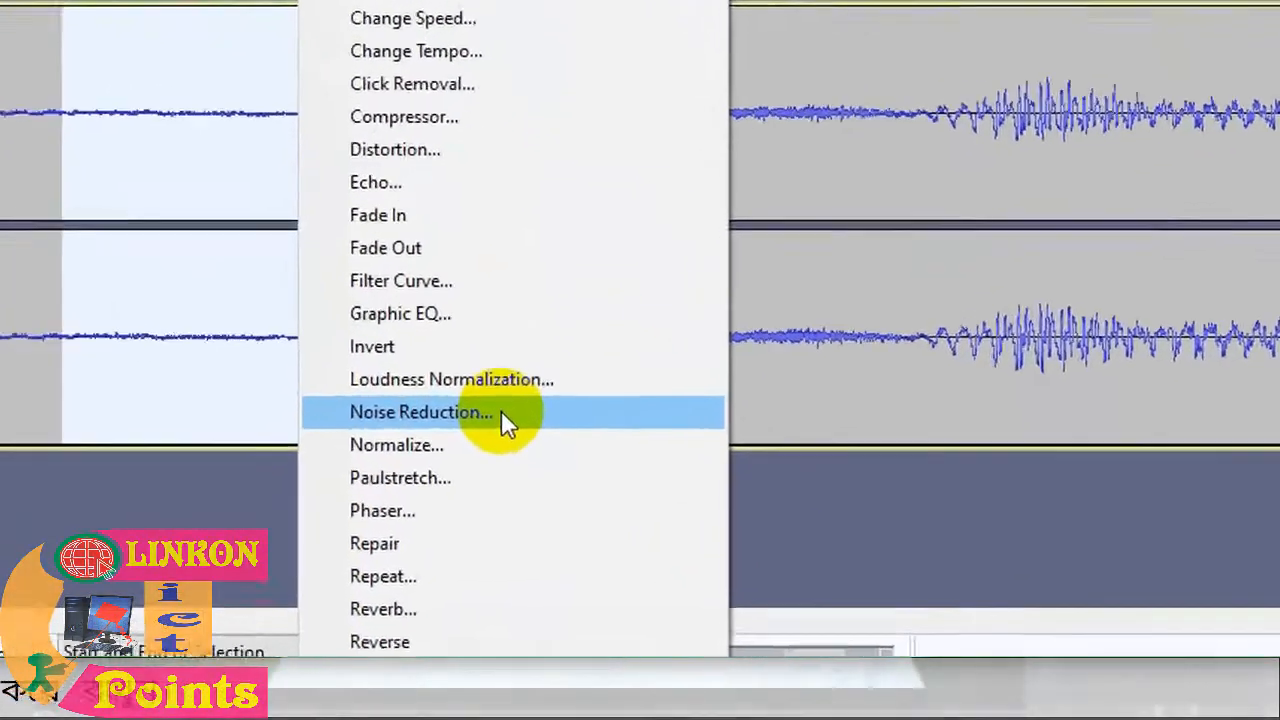
left_click(502, 393)
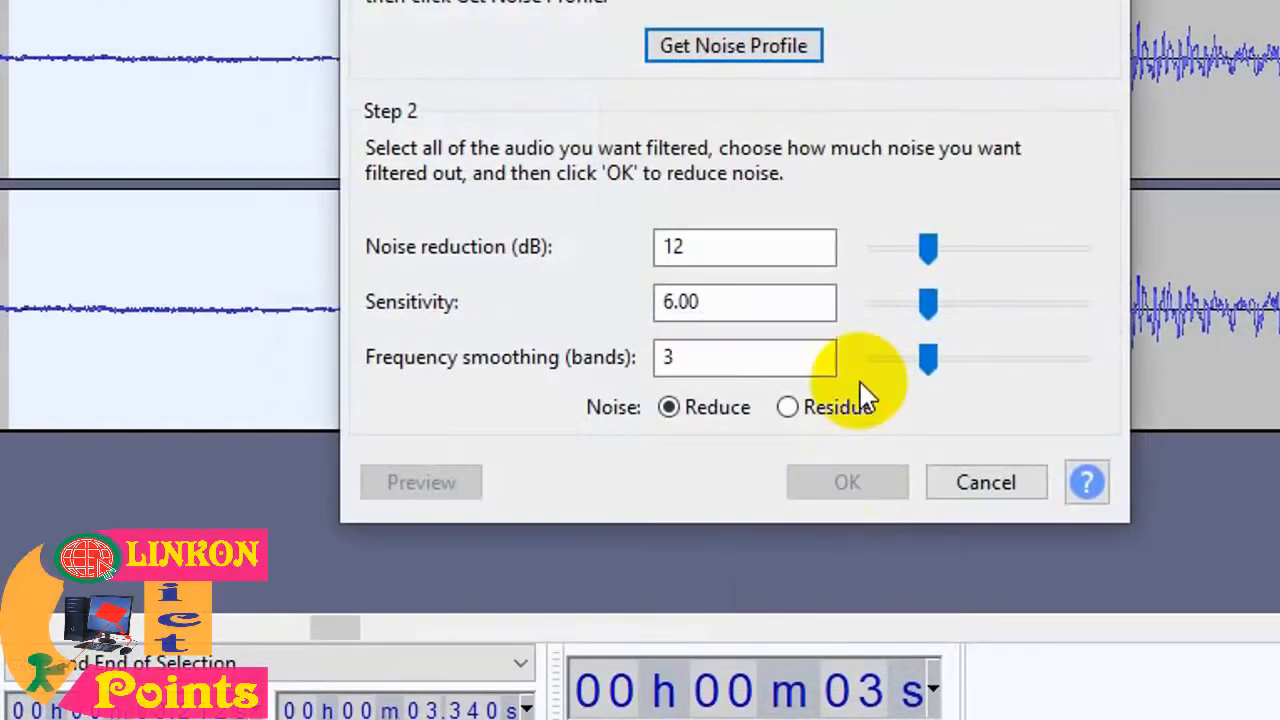
left_click(746, 50)
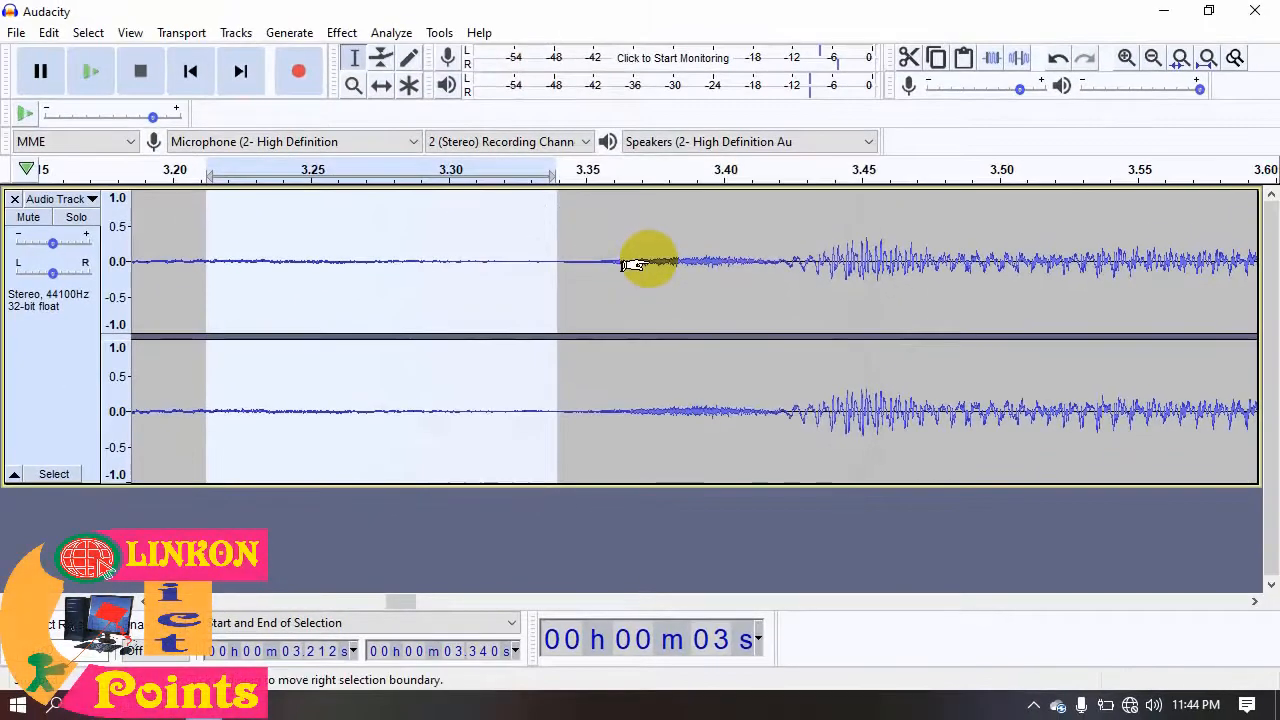
- Apply Noise Reduction to the whole track with 12 dB reduction, sensitivity 6.00 and frequency smoothing 3
key("ctrl+a")
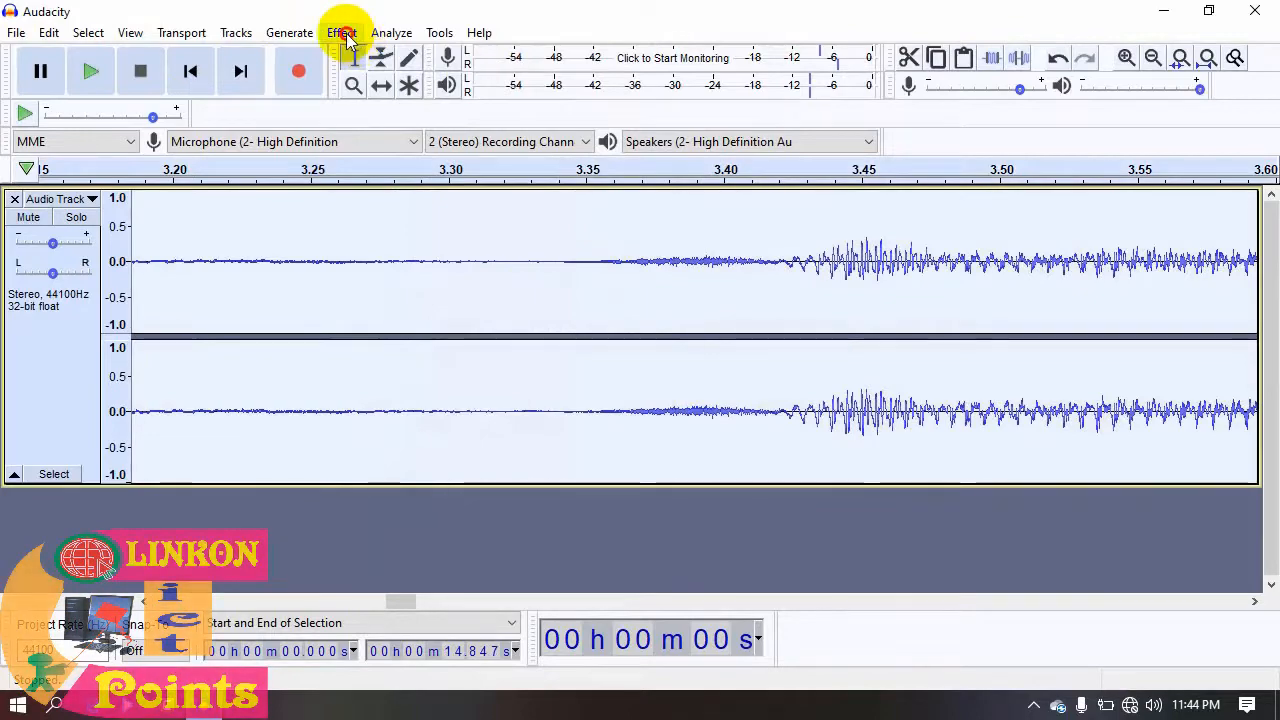
left_click(343, 34)
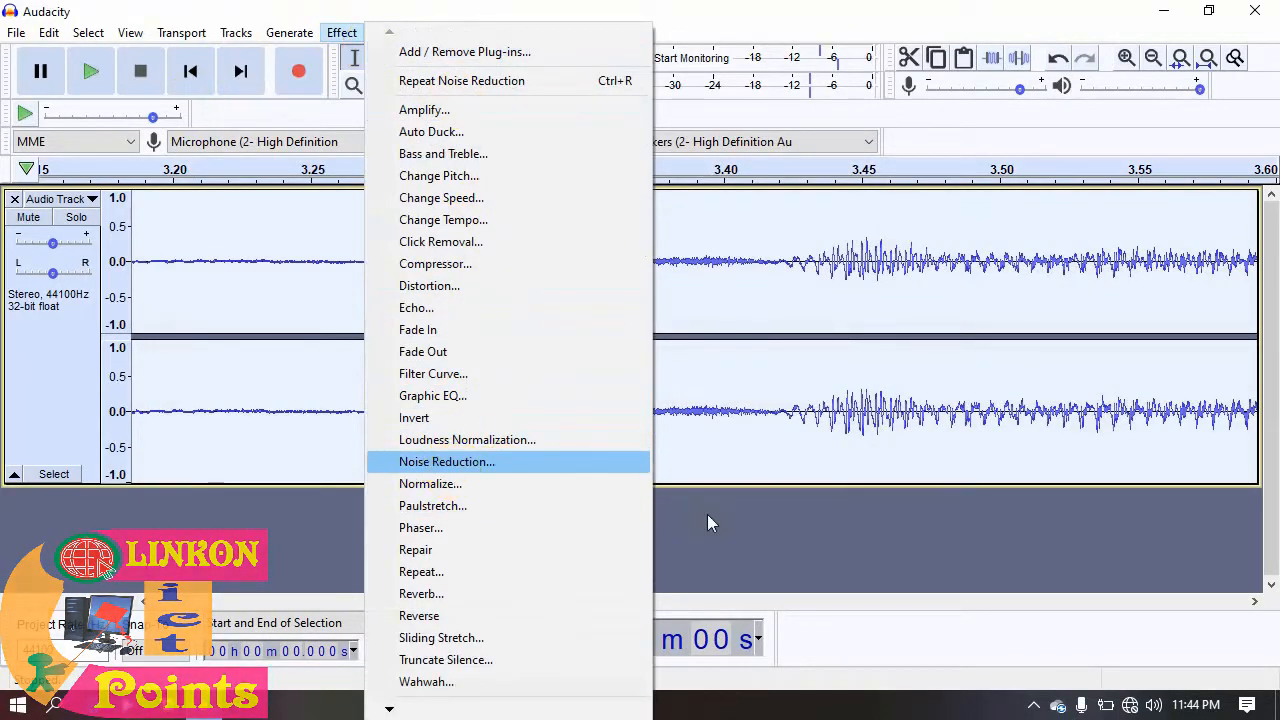
key("Return")
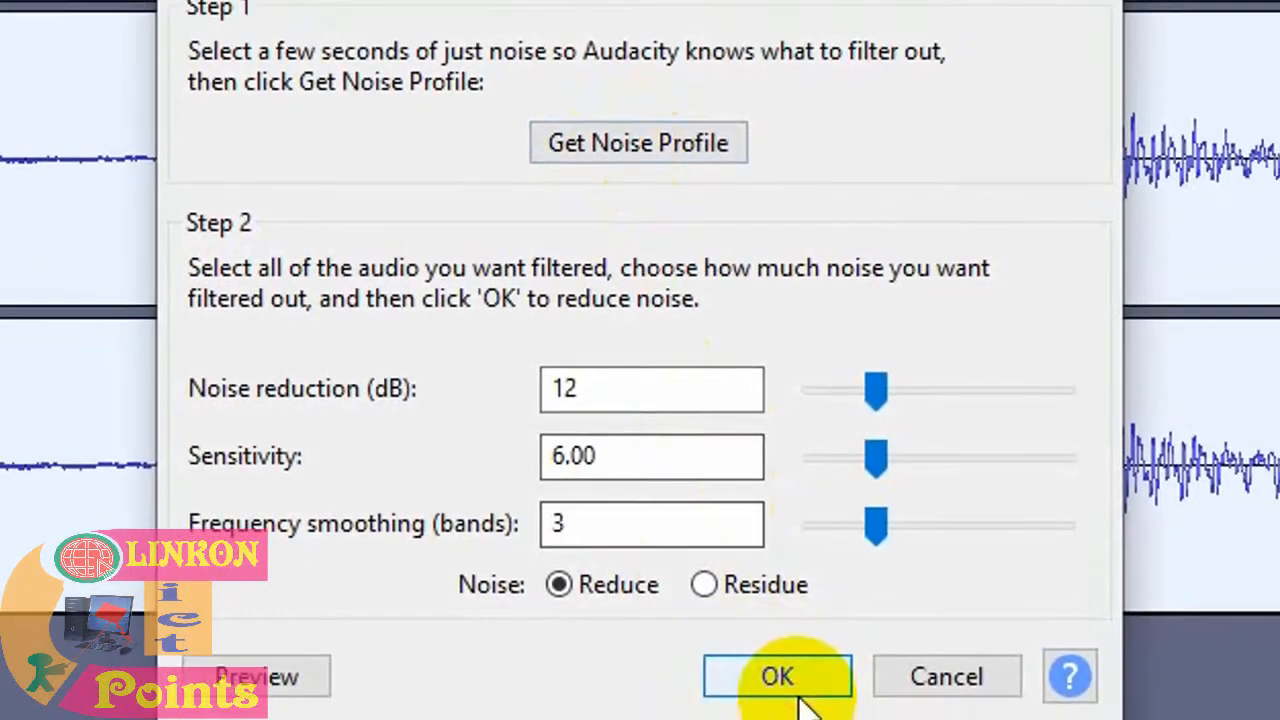
left_click(799, 699)
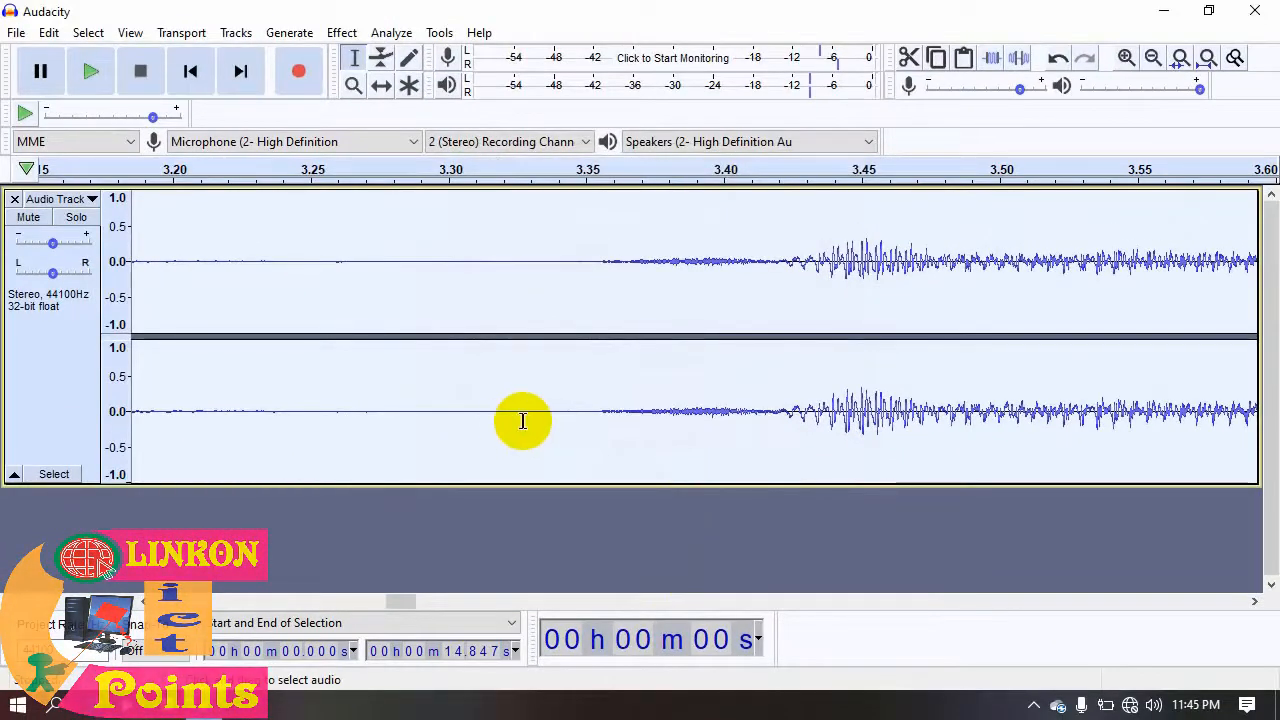
- Play the noise-reduced audio from about 3.24 seconds to check the result, and pause playback
left_click_drag(538, 421, 387, 420)
left_click_drag(489, 430, 527, 430)
left_click(84, 72)
left_click(290, 229)
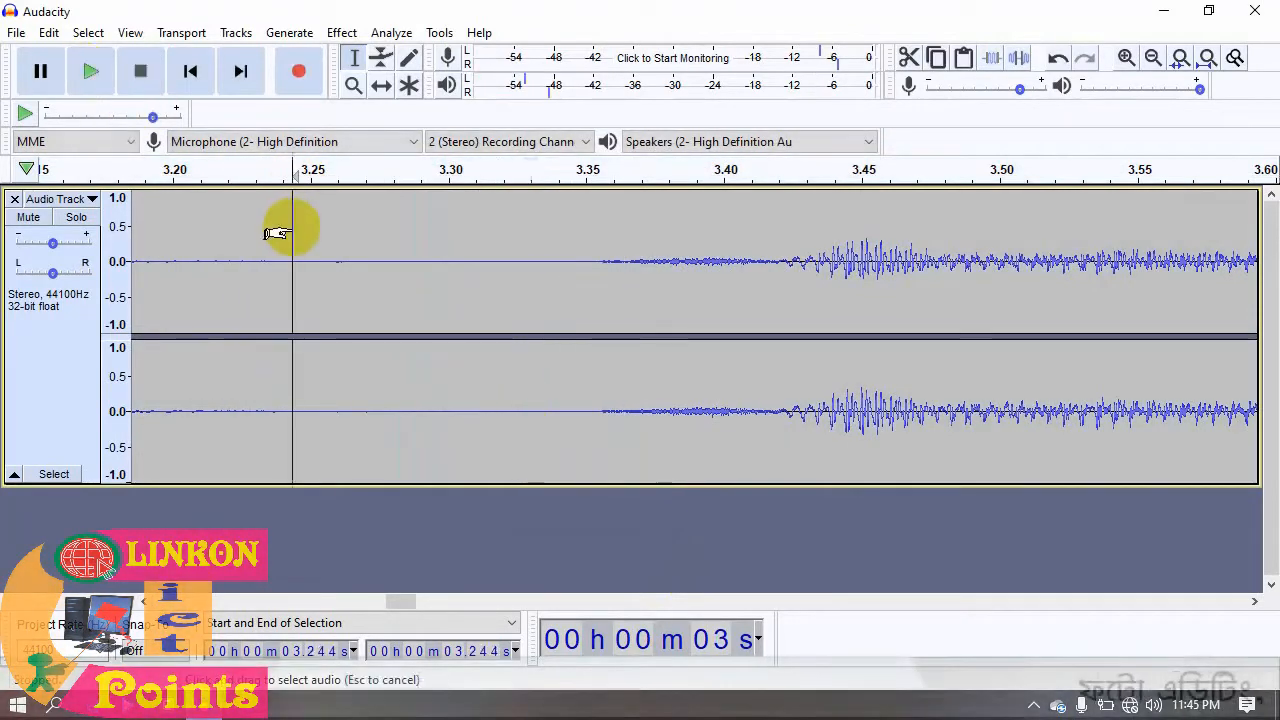
left_click(84, 72)
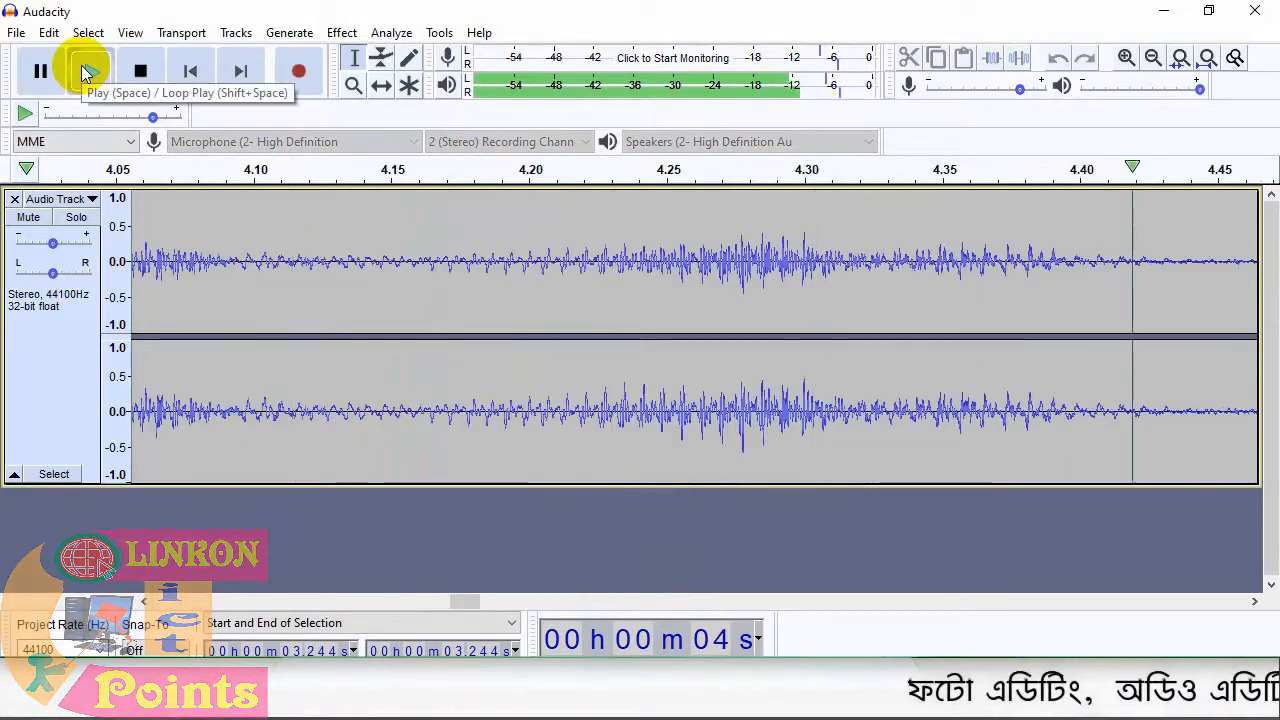
left_click(81, 72)
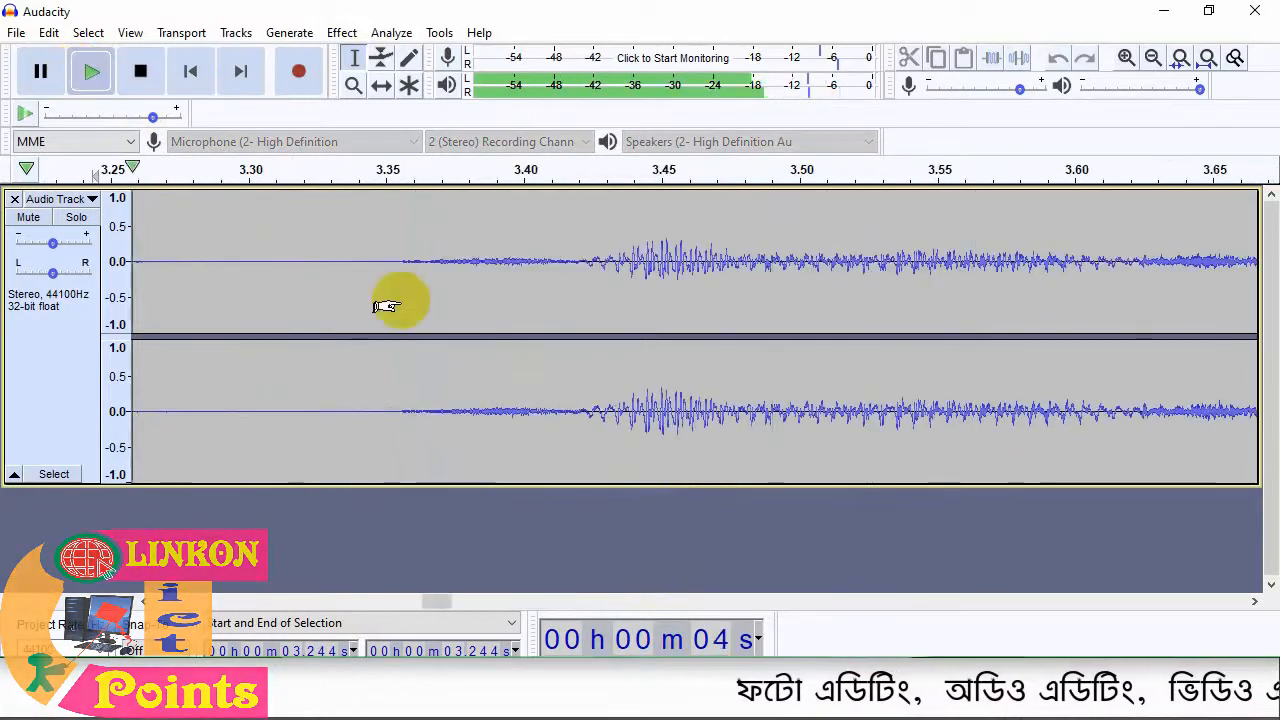
scroll(400, 302, "down", 1)
left_click(40, 70)
scroll(550, 364, "down", 2)
scroll(536, 365, "down", 3)
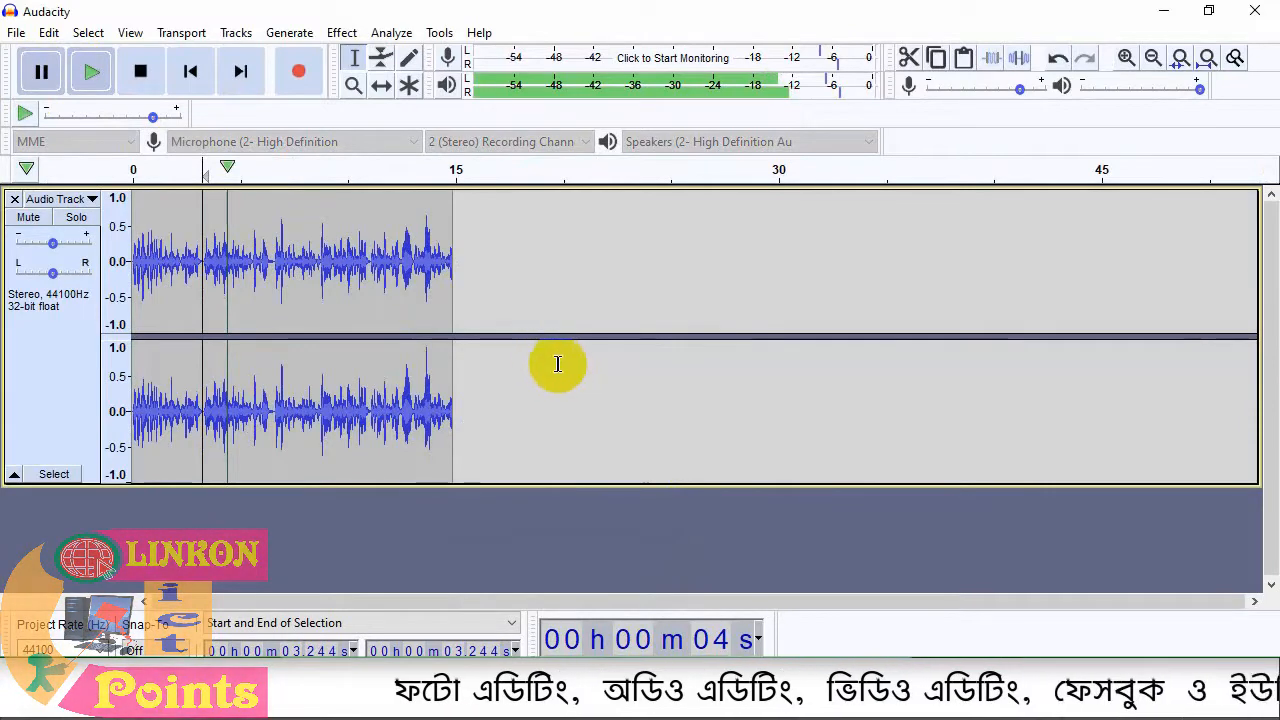
scroll(550, 376, "up", 5)
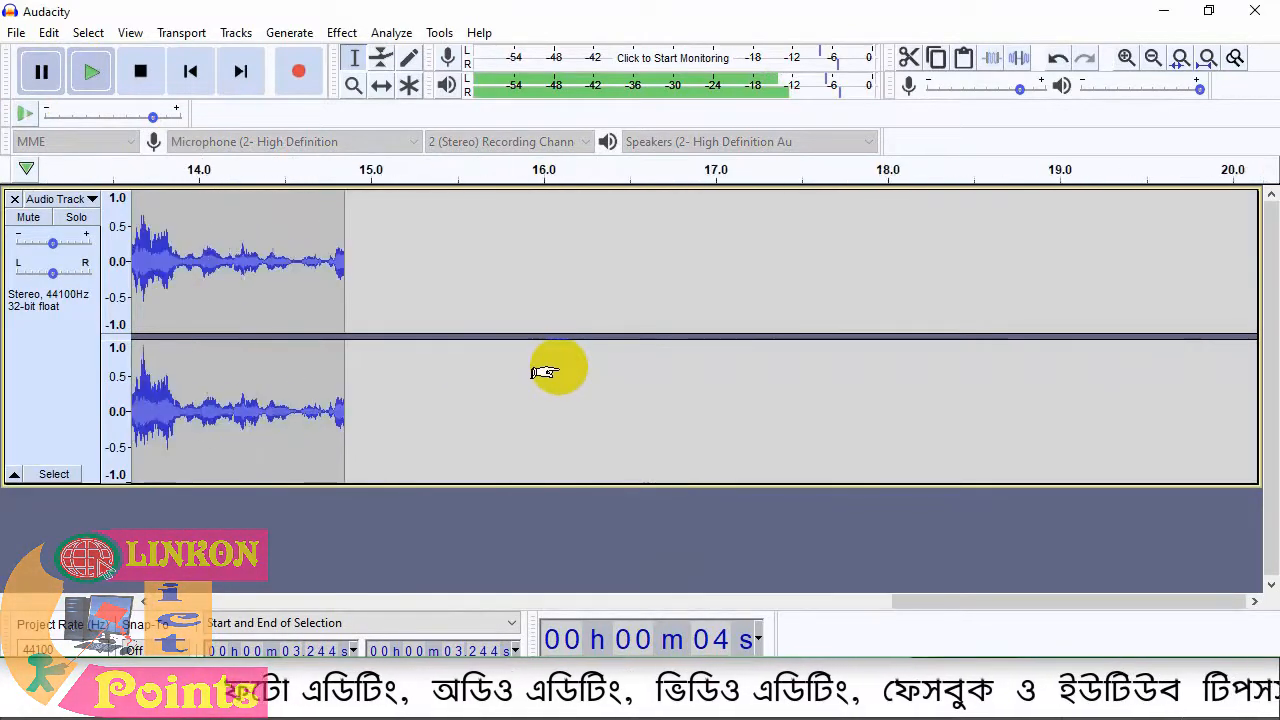
scroll(543, 372, "up", 3)
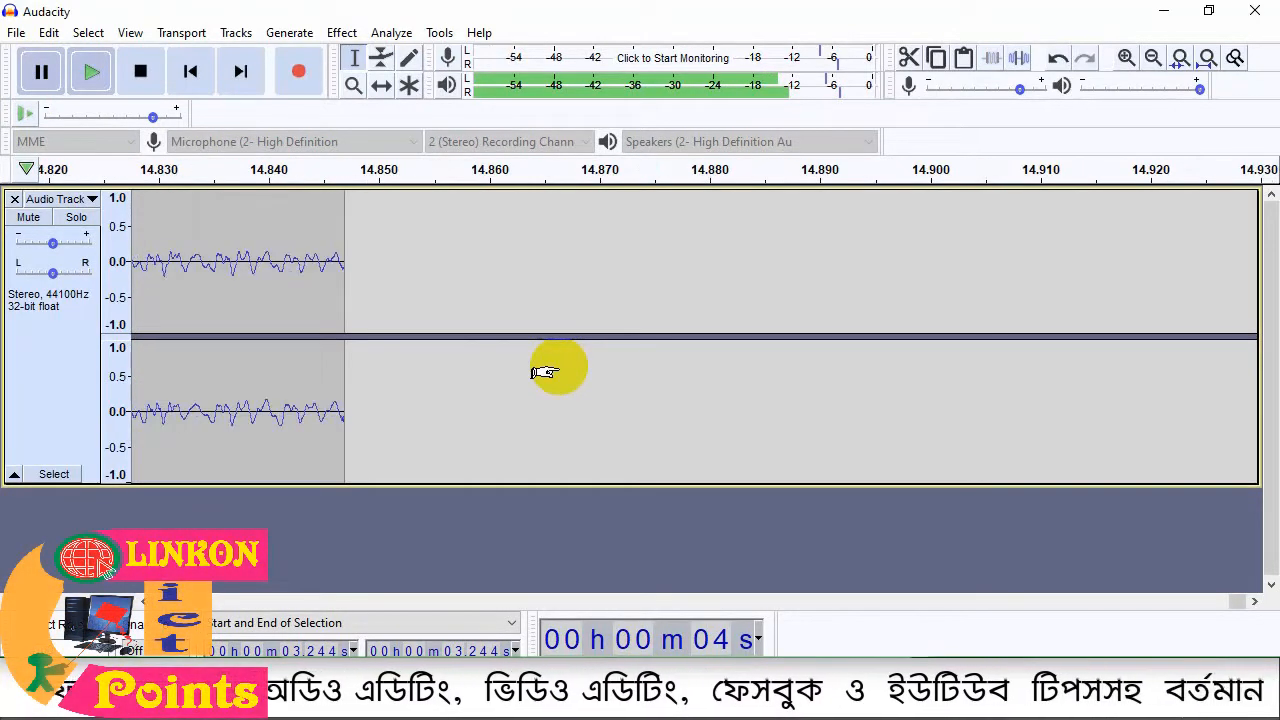
scroll(543, 372, "down", 12)
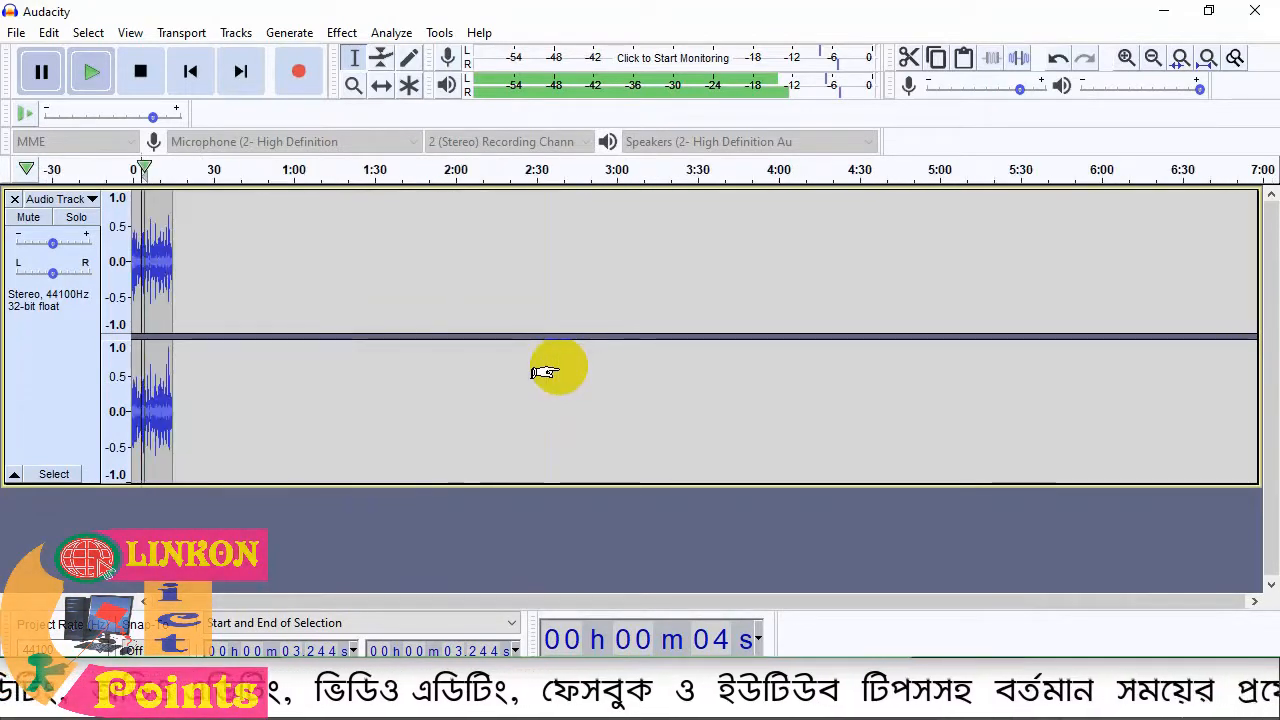
scroll(543, 372, "up", 12)
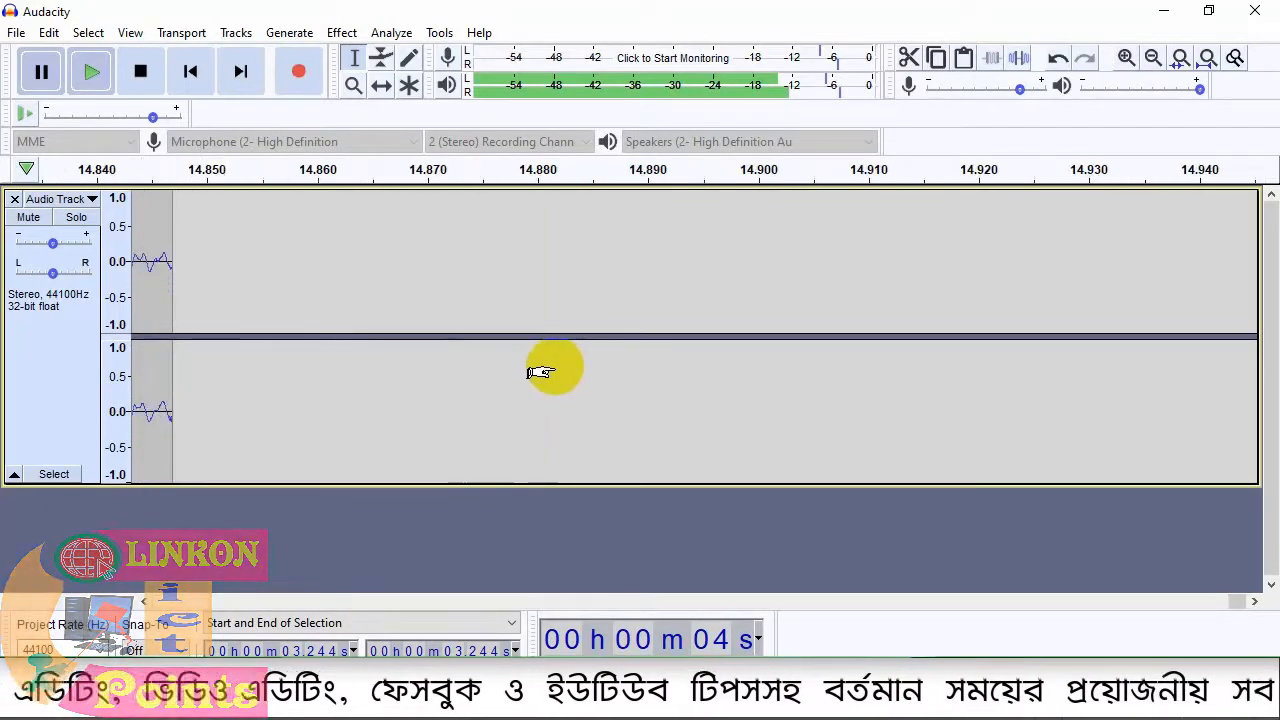
left_click_drag(1237, 603, 350, 535)
scroll(370, 527, "down", 4)
scroll(370, 520, "down", 6)
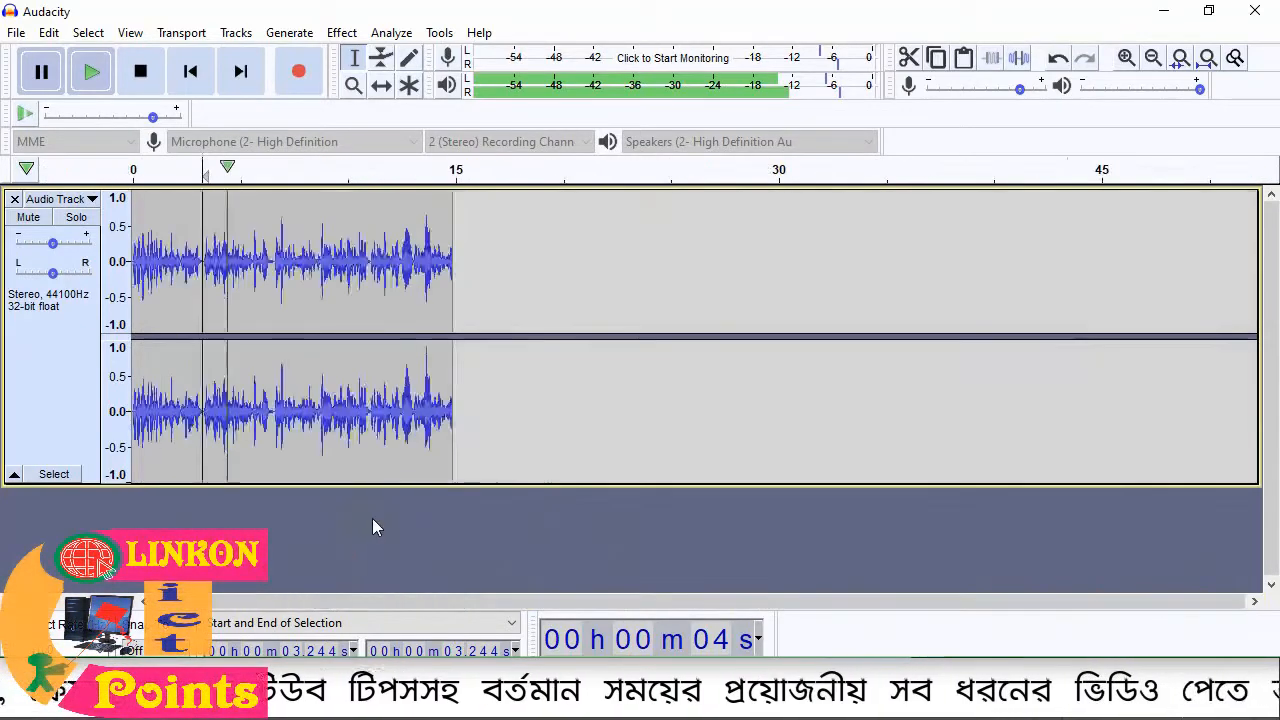
scroll(309, 517, "up", 2)
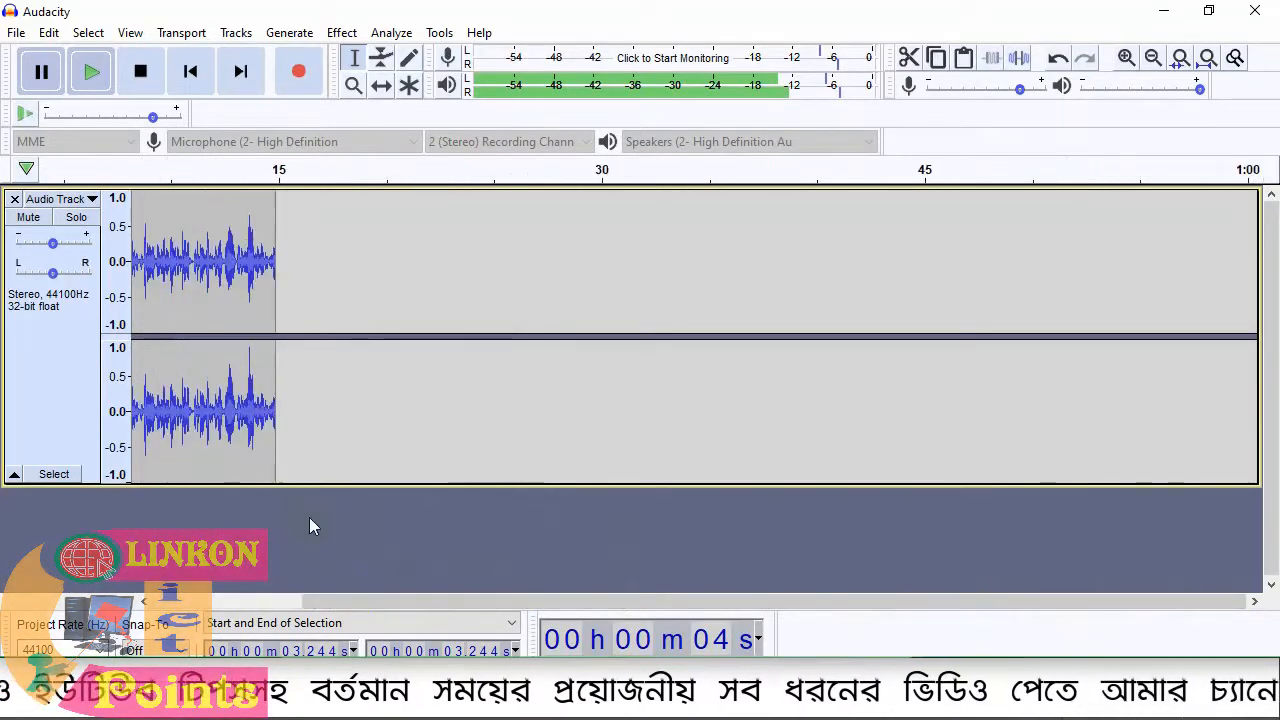
left_click_drag(587, 606, 230, 588)
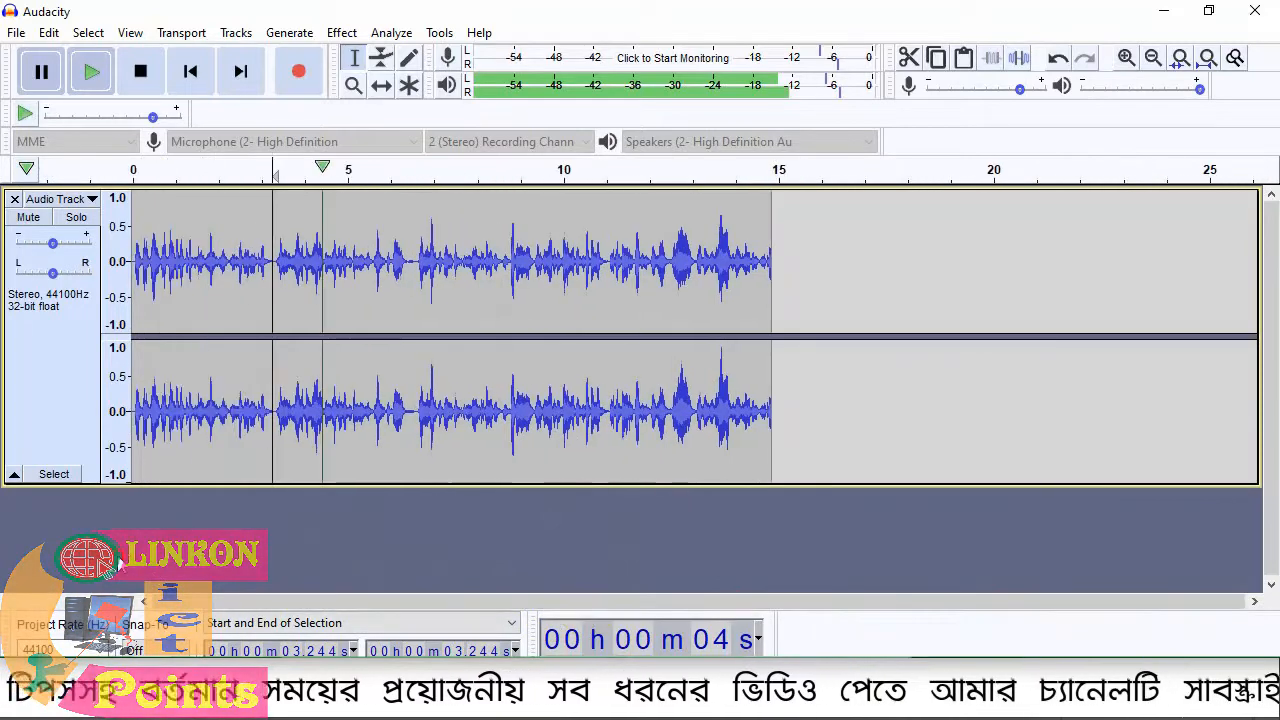
- Open the Bass and Treble effect for the whole track and start its preview playback with bass at 3.0 dB
left_click(215, 236)
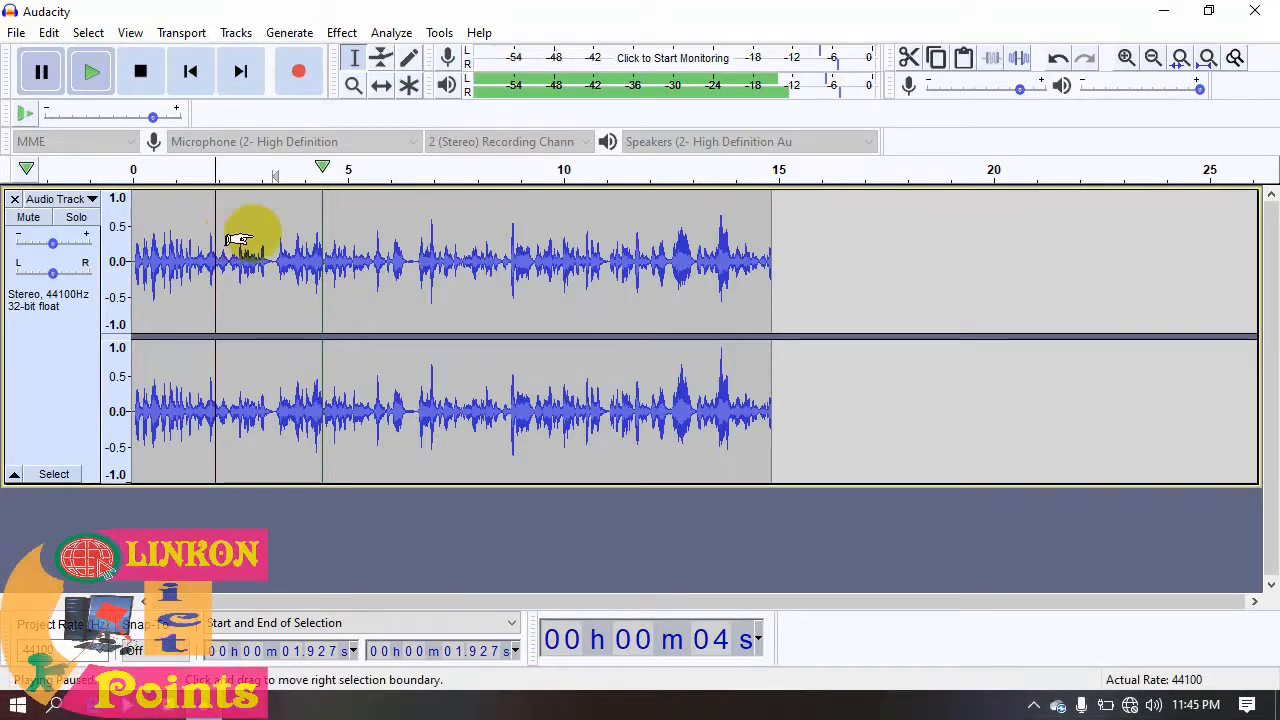
key("ctrl+a")
left_click(341, 32)
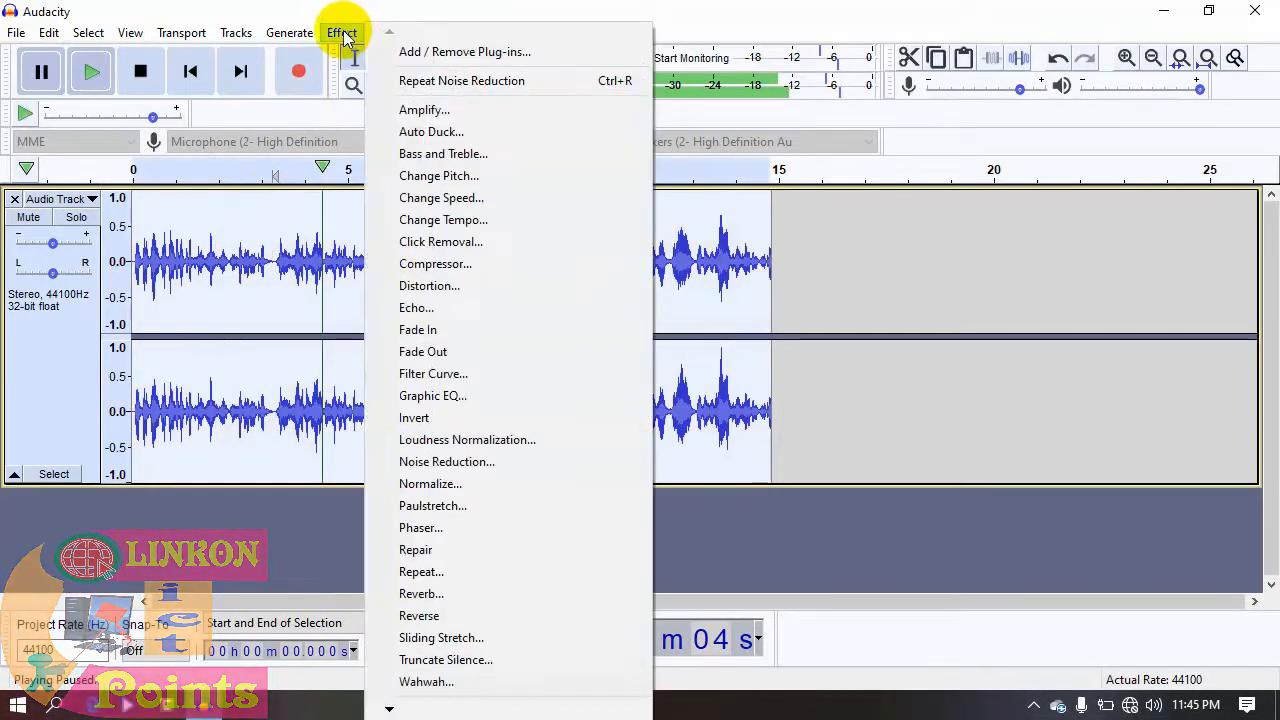
left_click(477, 156)
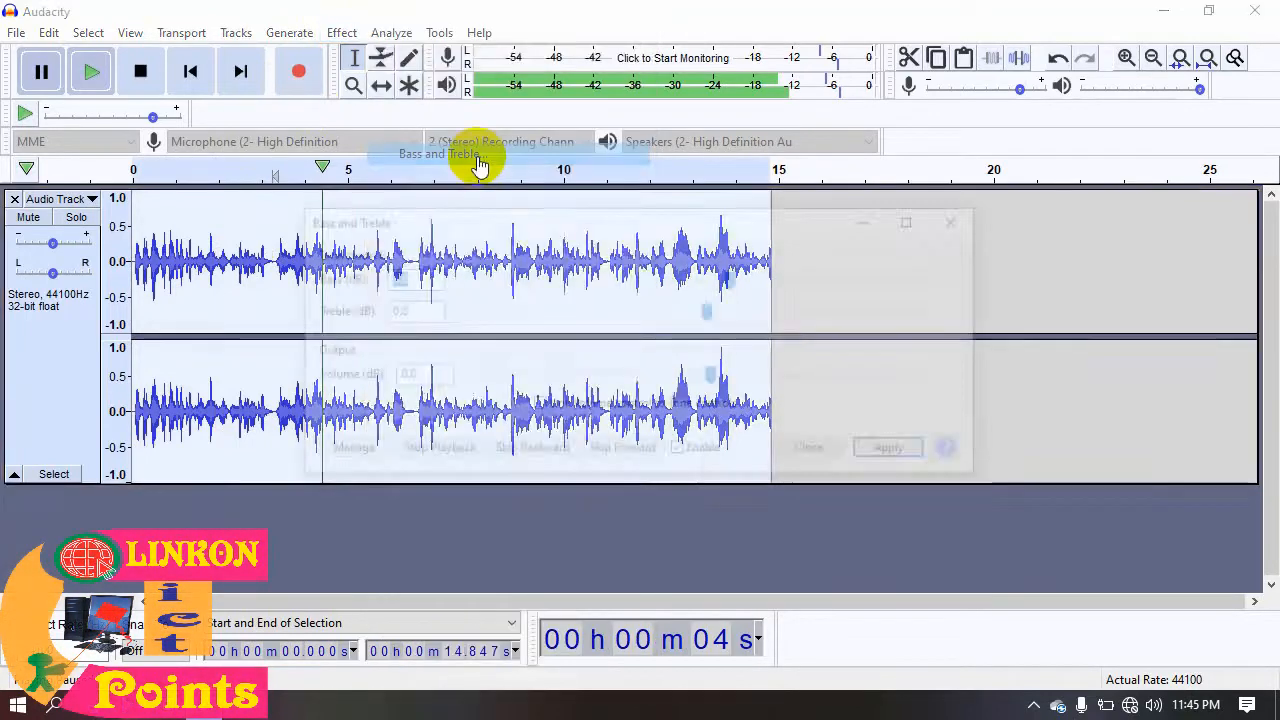
left_click_drag(588, 207, 731, 129)
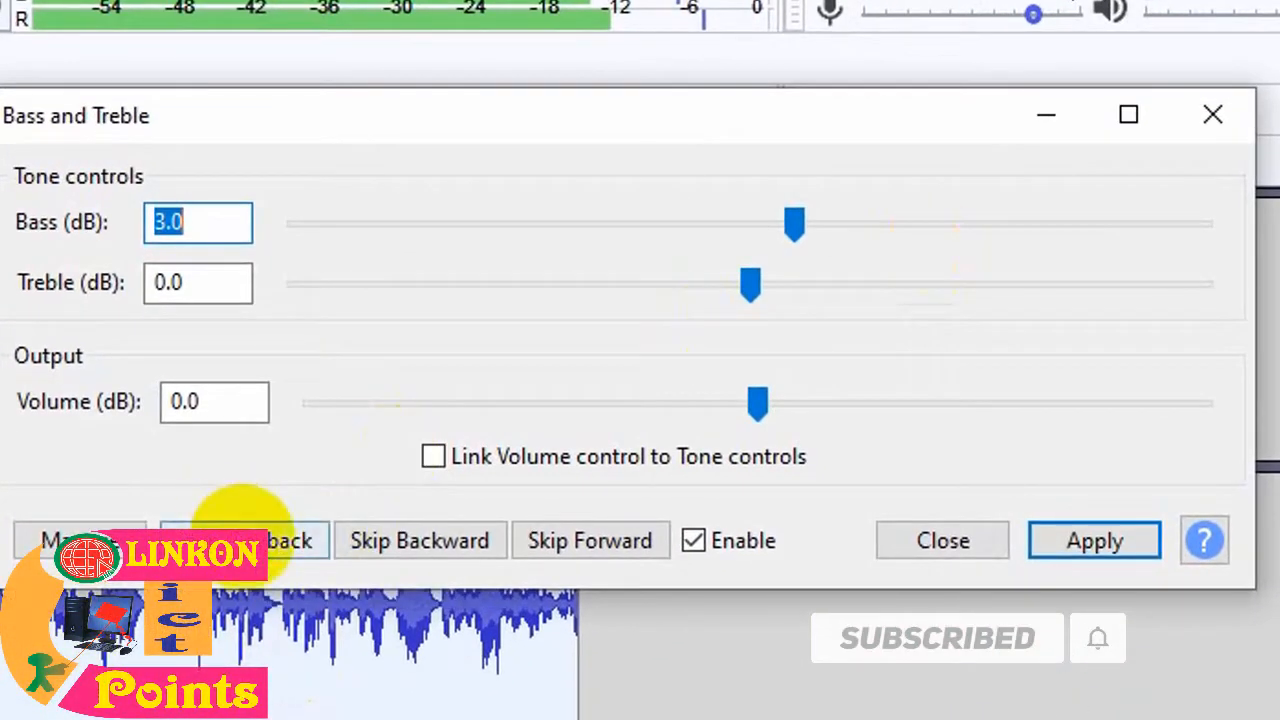
left_click(248, 545)
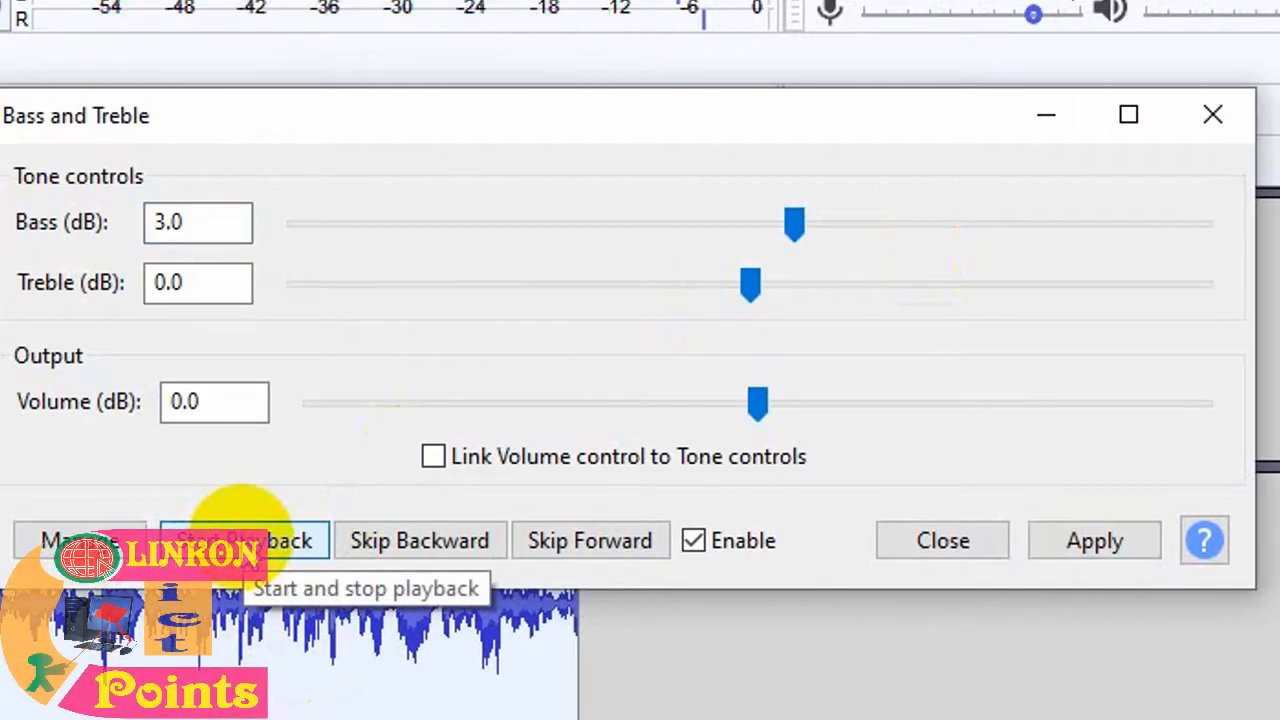
left_click(243, 540)
- Raise the bass to 12.0 dB and lower the treble to -4.0 dB while the preview plays
left_click(803, 232)
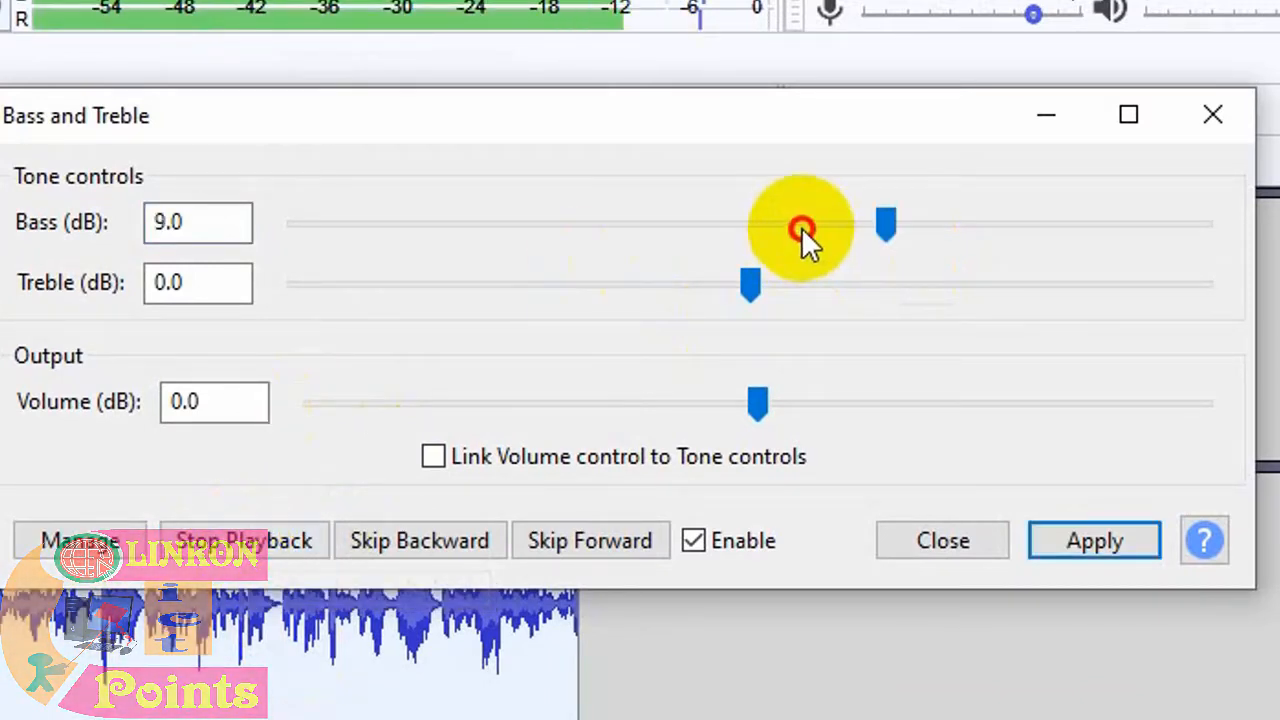
left_click_drag(891, 238, 932, 222)
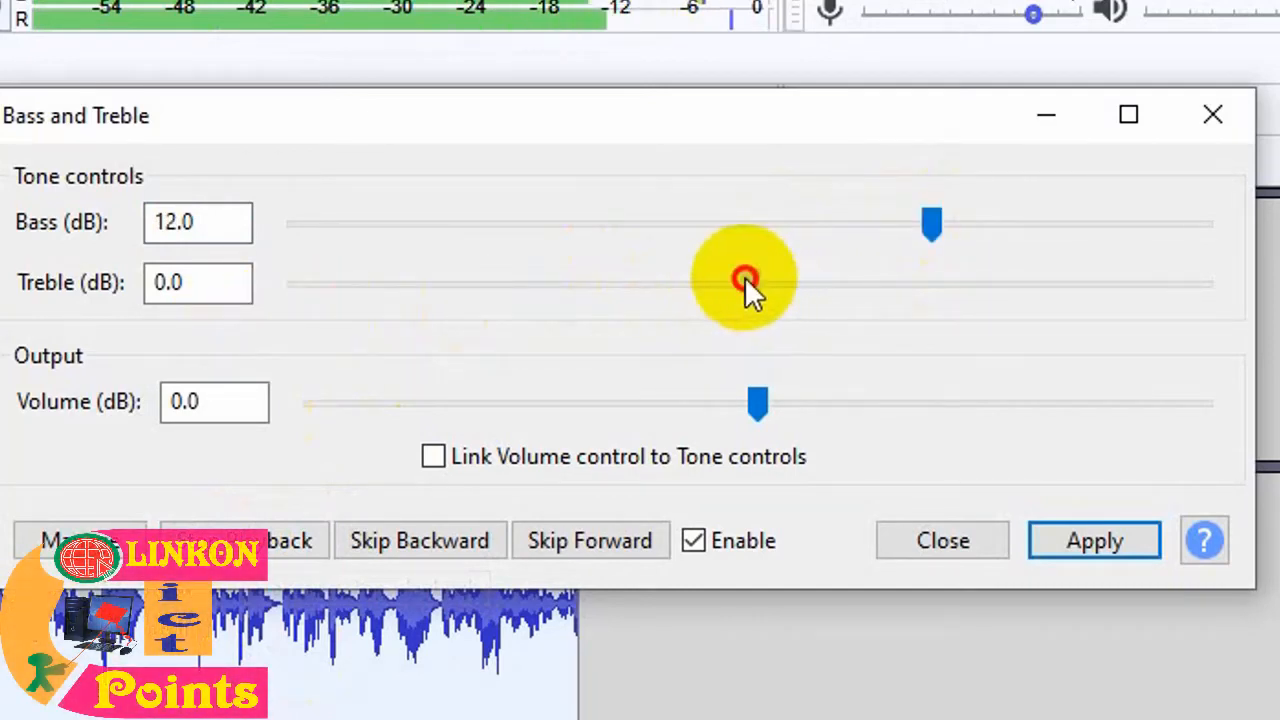
left_click_drag(744, 276, 692, 282)
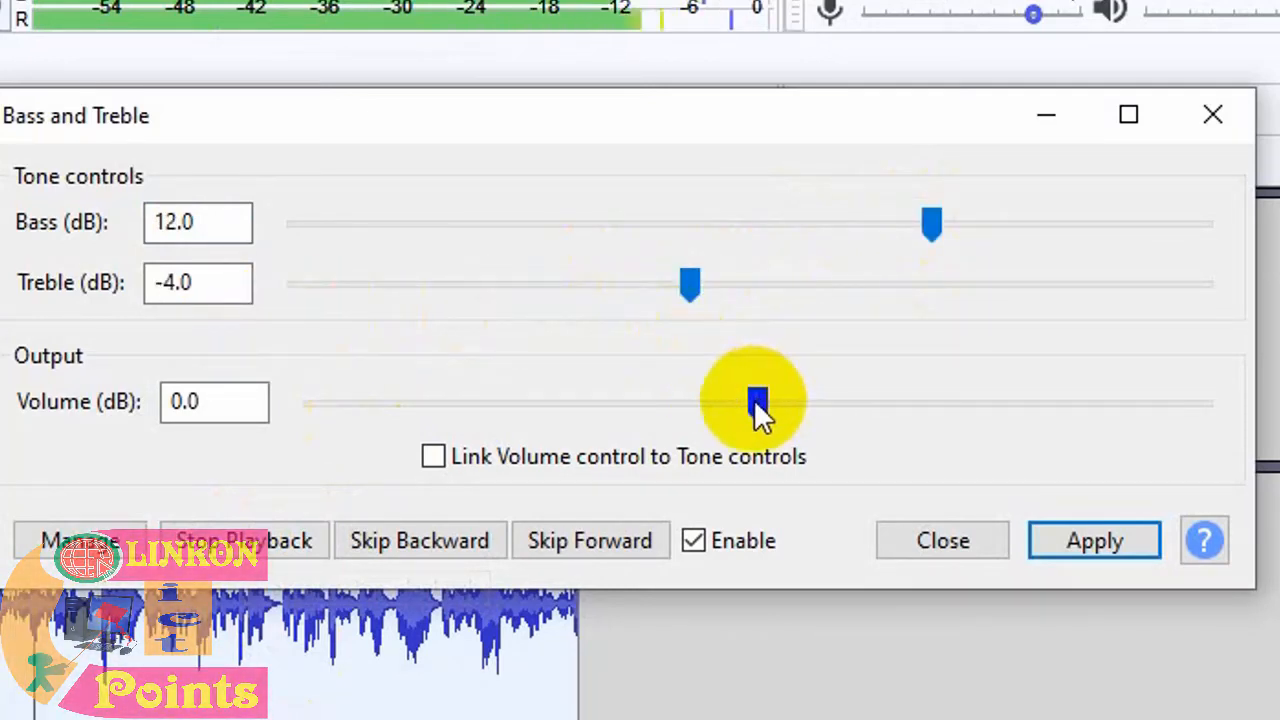
mouse_move(759, 410)
left_mouse_down()
mouse_move(729, 409)
mouse_move(757, 410)
left_mouse_up()
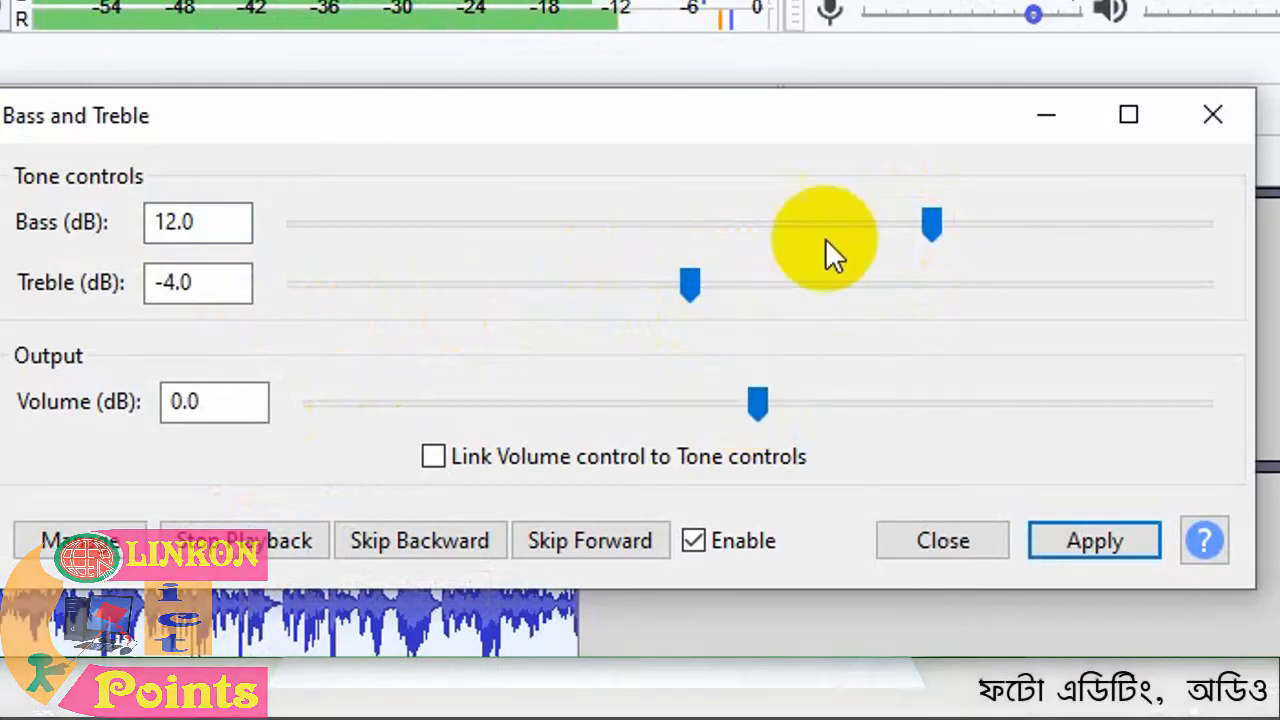
- Set the bass to -14.0 dB, then apply the Bass and Treble effect to the track and close it
left_click_drag(931, 226, 541, 215)
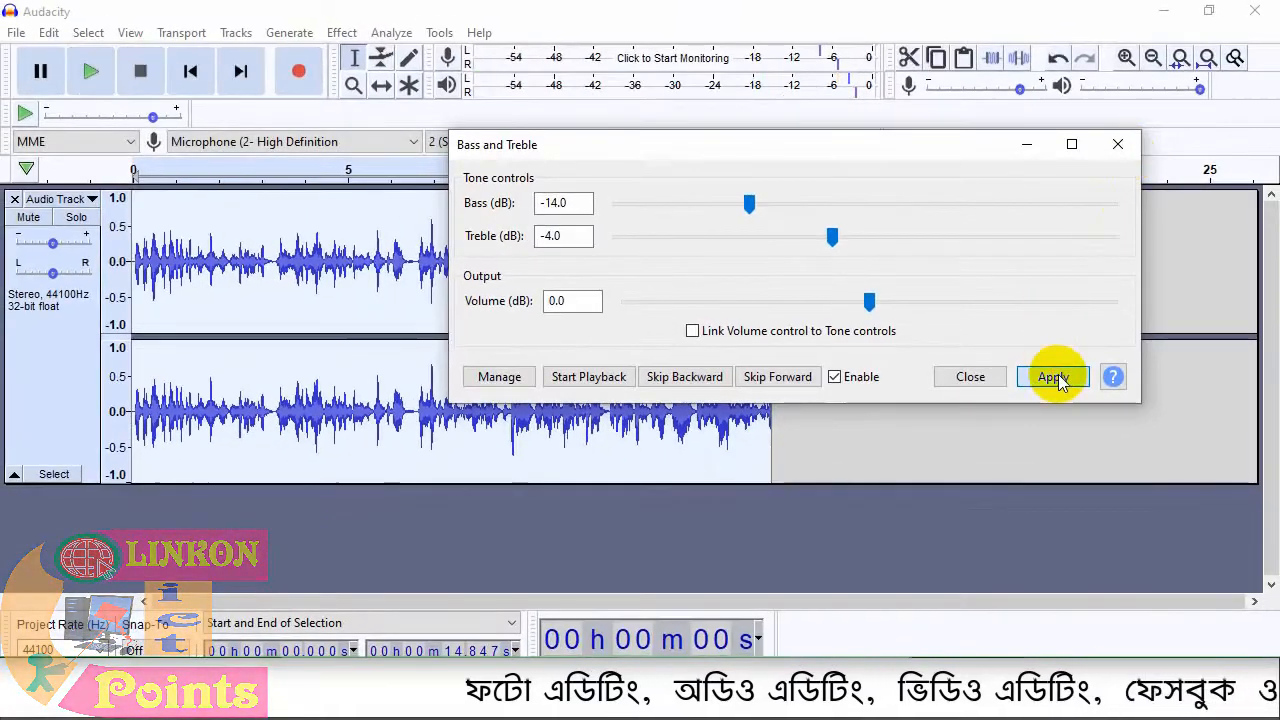
left_click(1056, 378)
left_click(1117, 144)
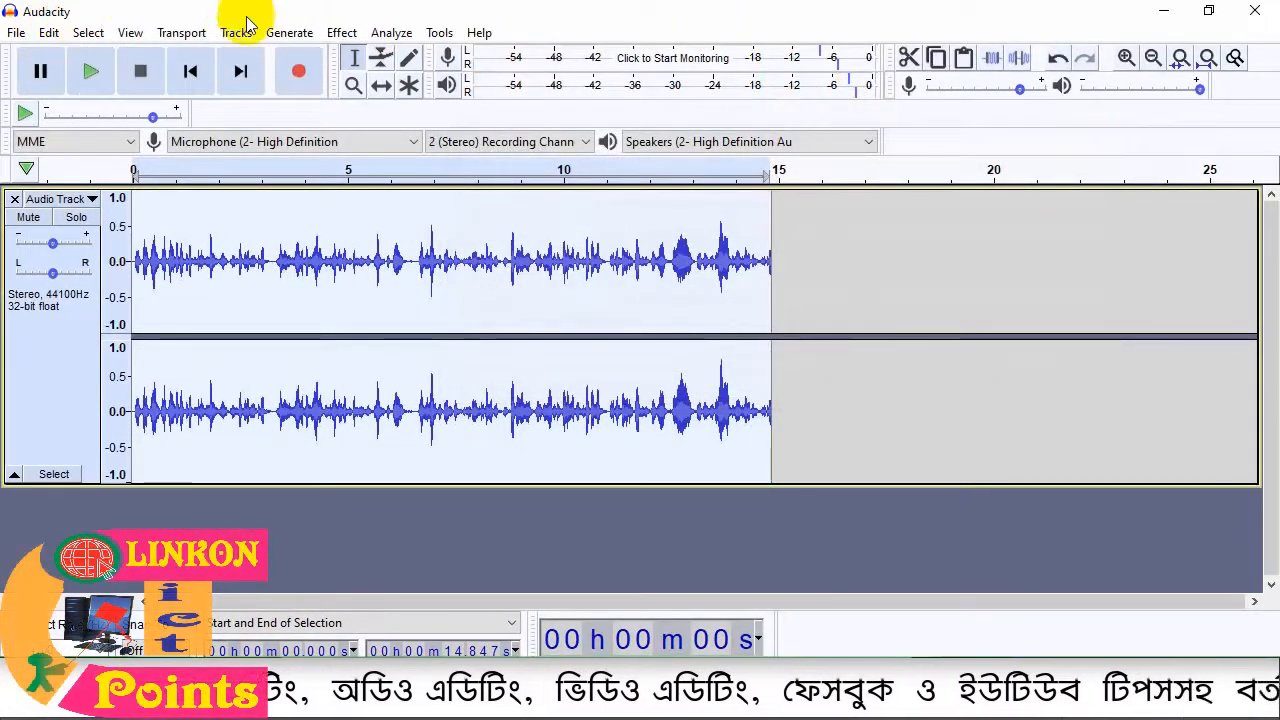
- Compress the whole track with a -12 dB threshold, -40 dB noise floor and 2:1 ratio, and play the result briefly
left_click(341, 33)
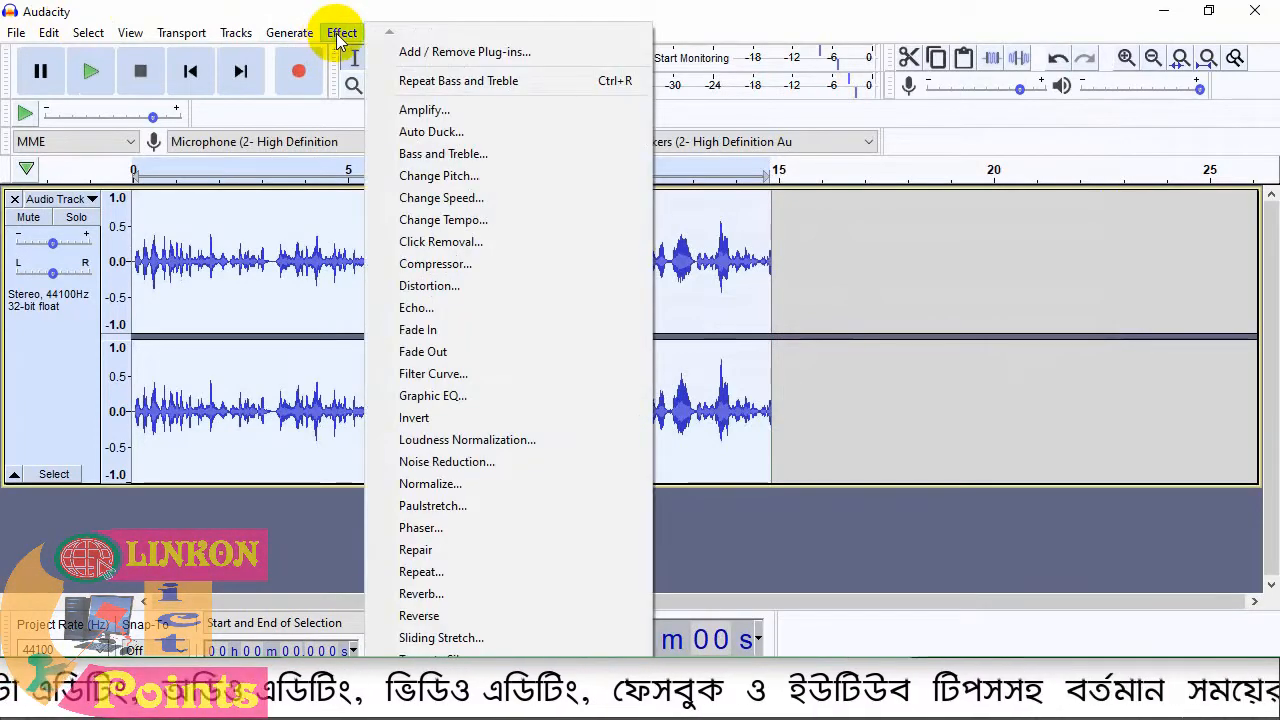
left_click(490, 268)
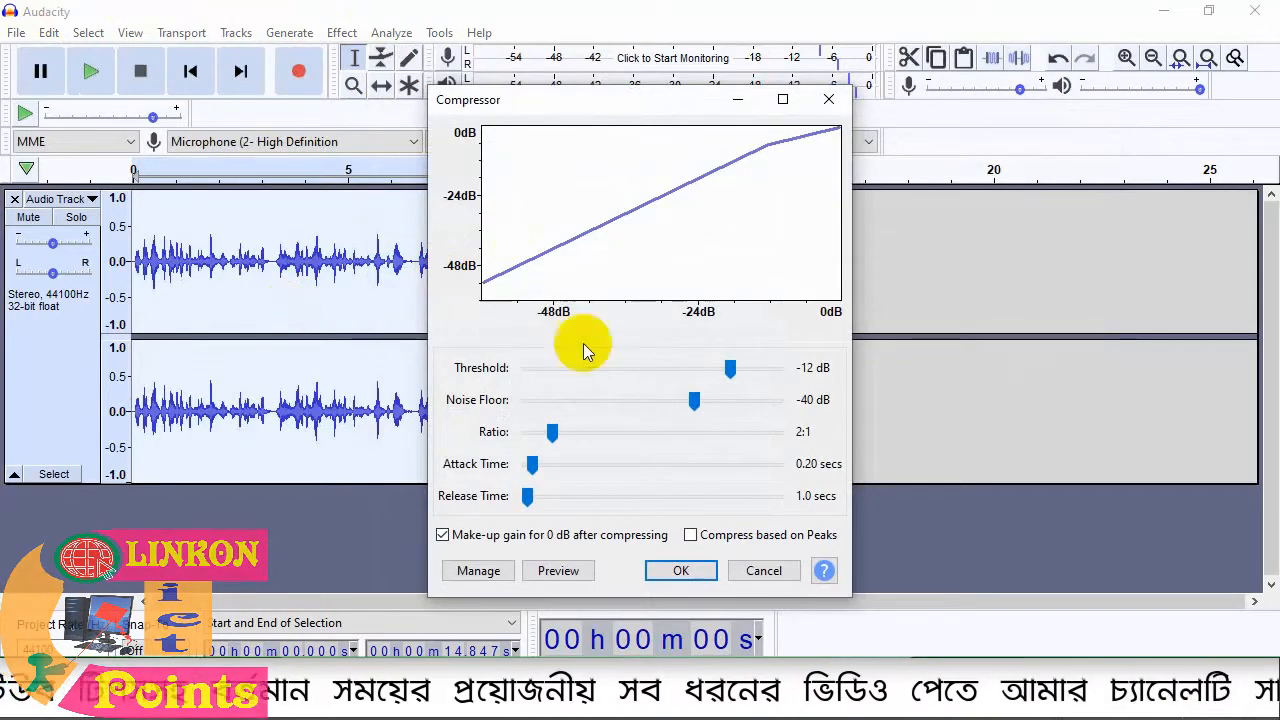
left_click_drag(697, 120, 840, 75)
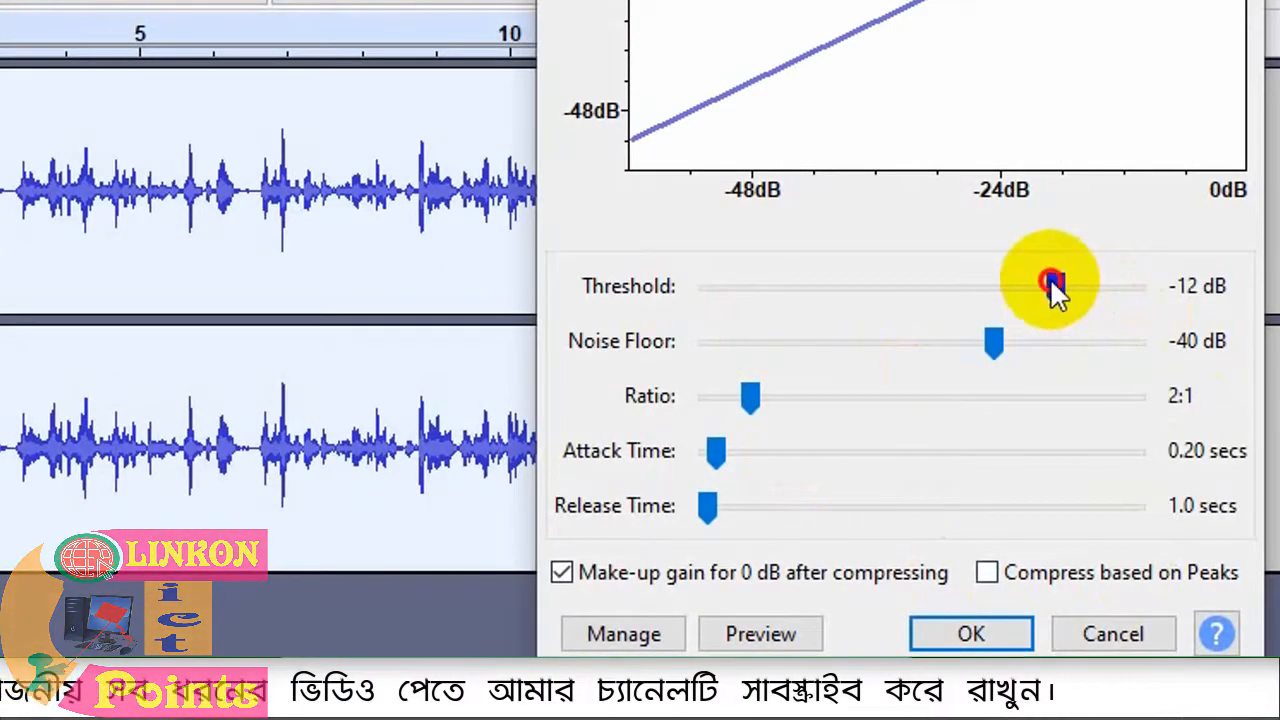
left_click_drag(1053, 285, 1057, 285)
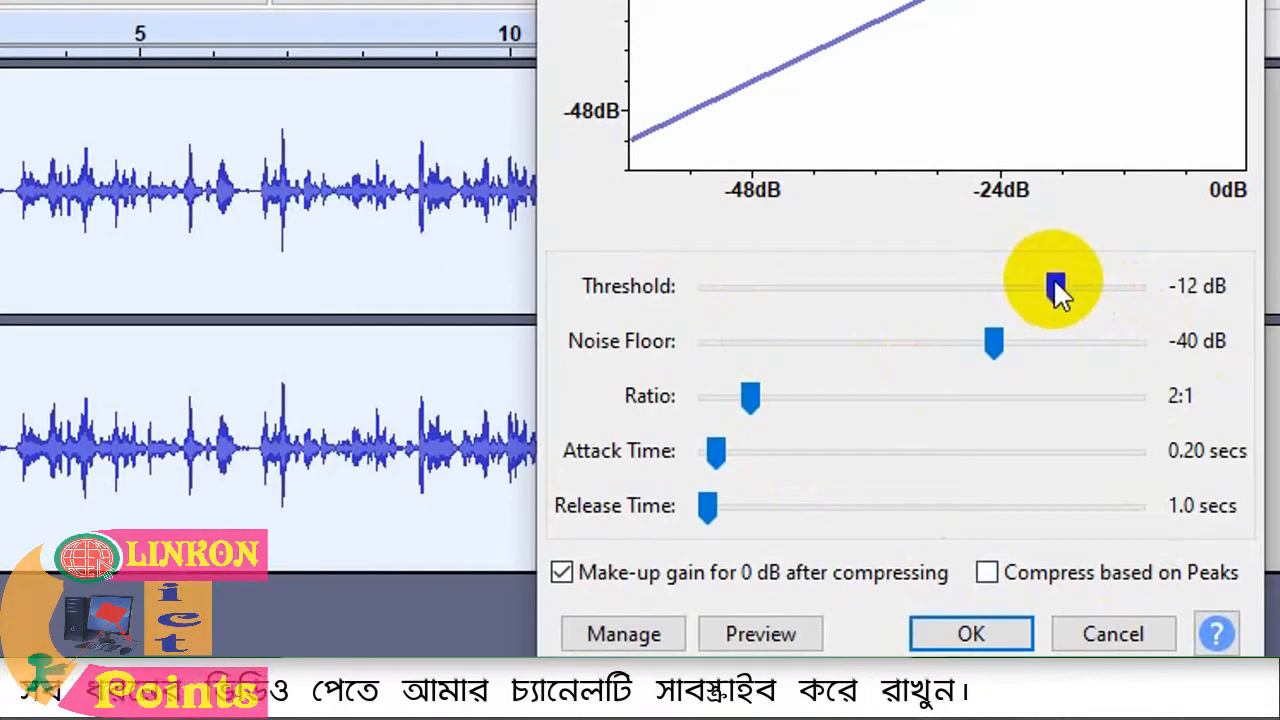
left_click(970, 636)
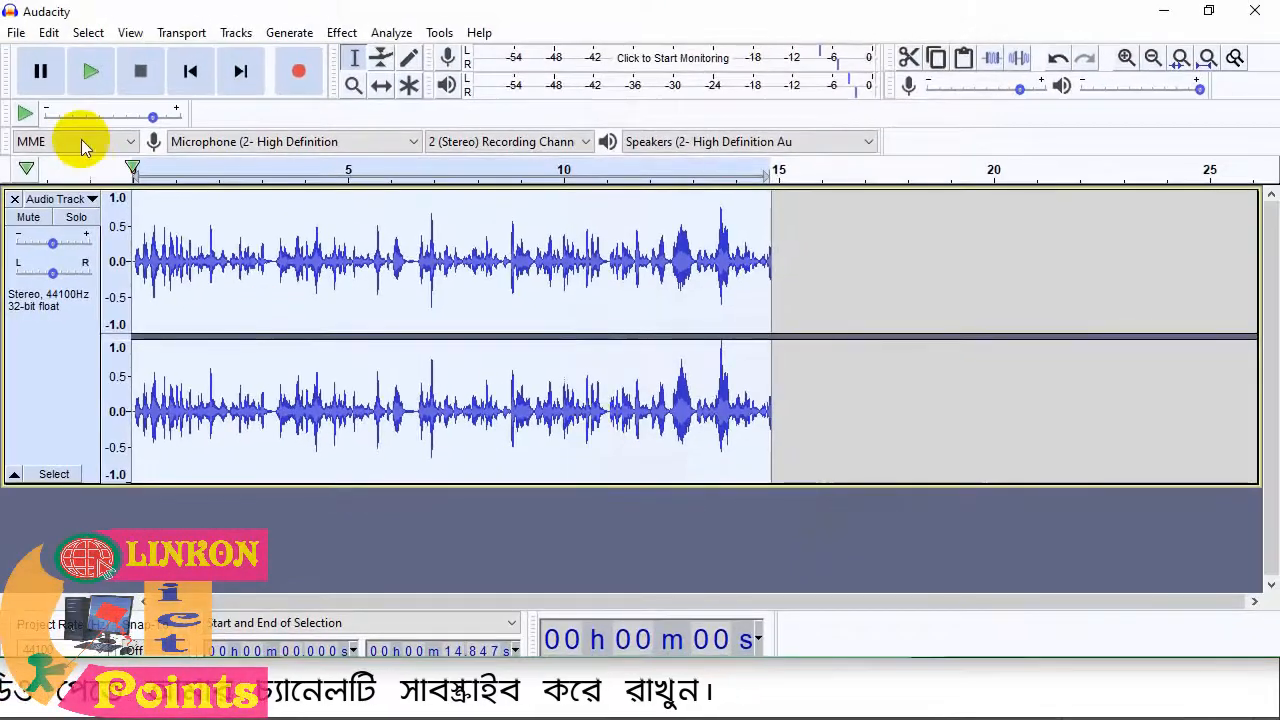
left_click(91, 69)
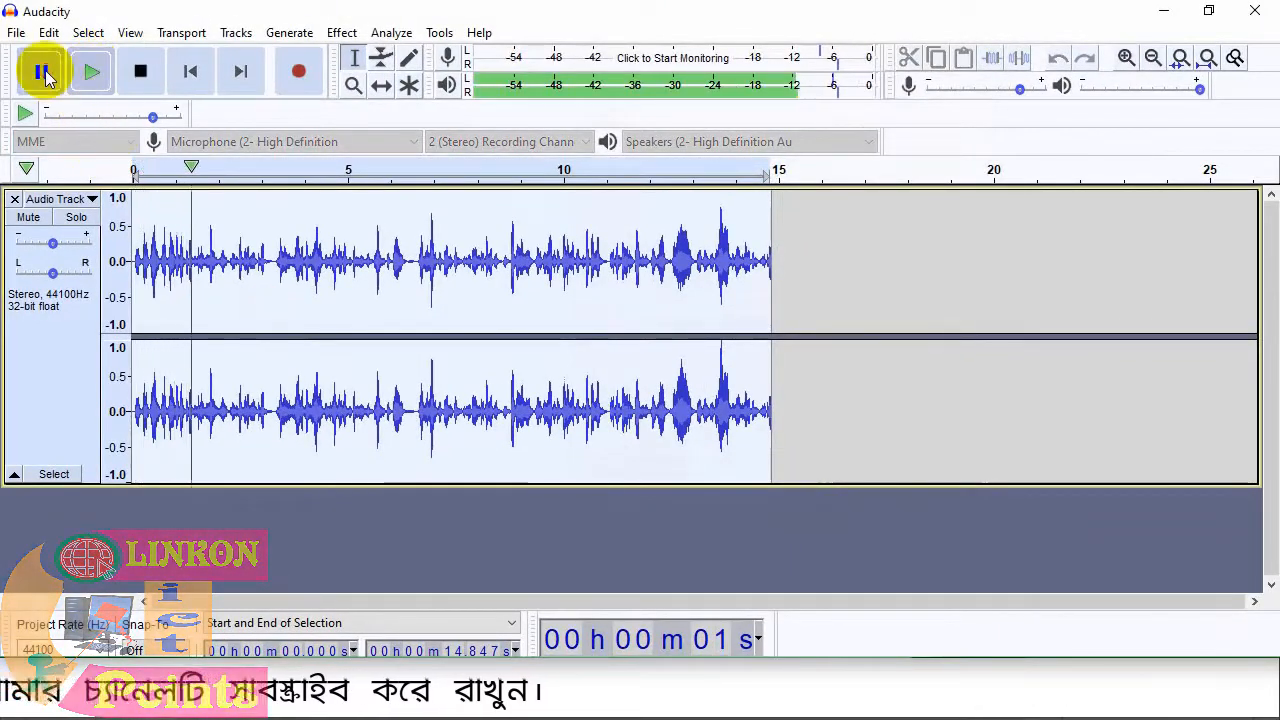
left_click(42, 72)
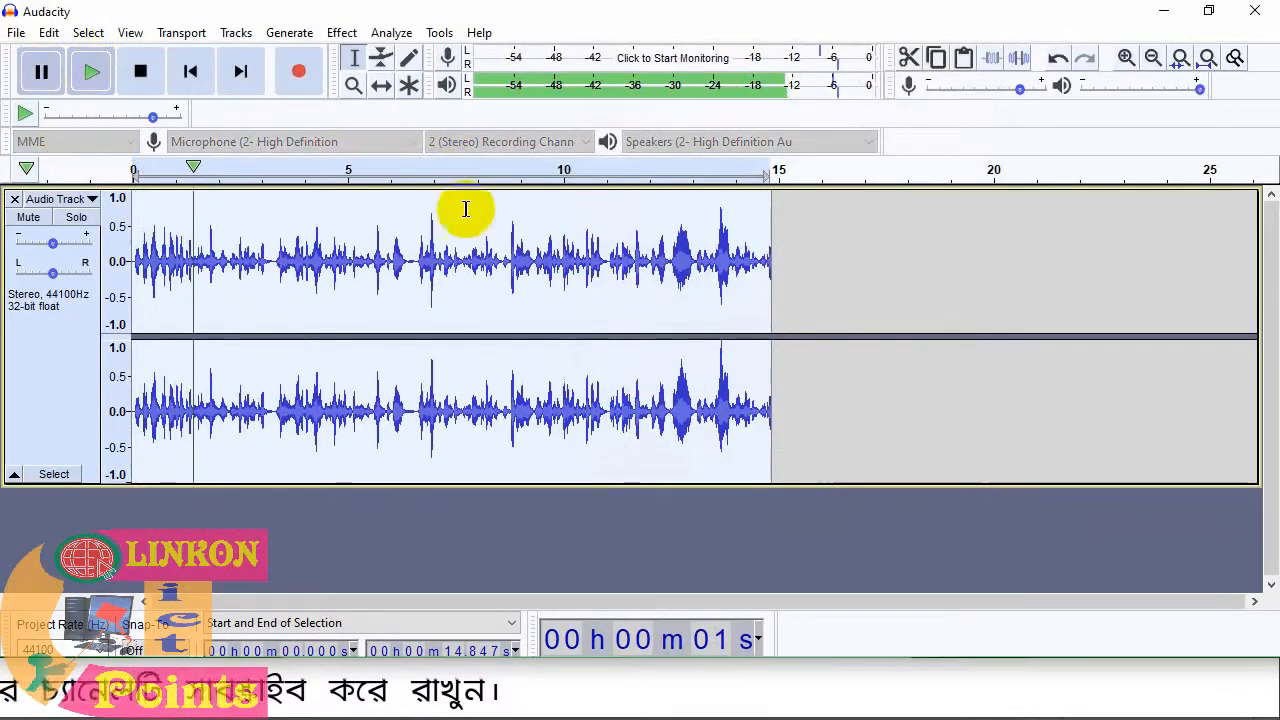
- Apply the Filter Curve EQ effect to the whole track using the Bass Boost factory preset
left_click(341, 33)
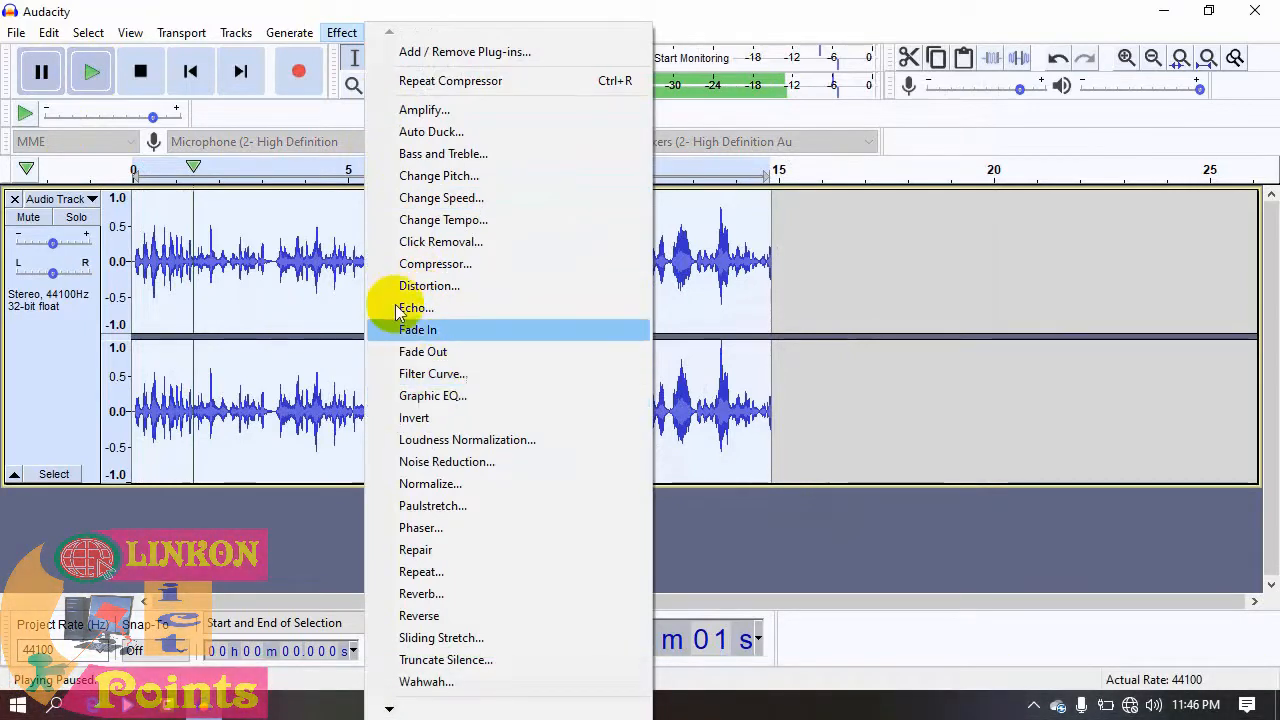
left_click(470, 381)
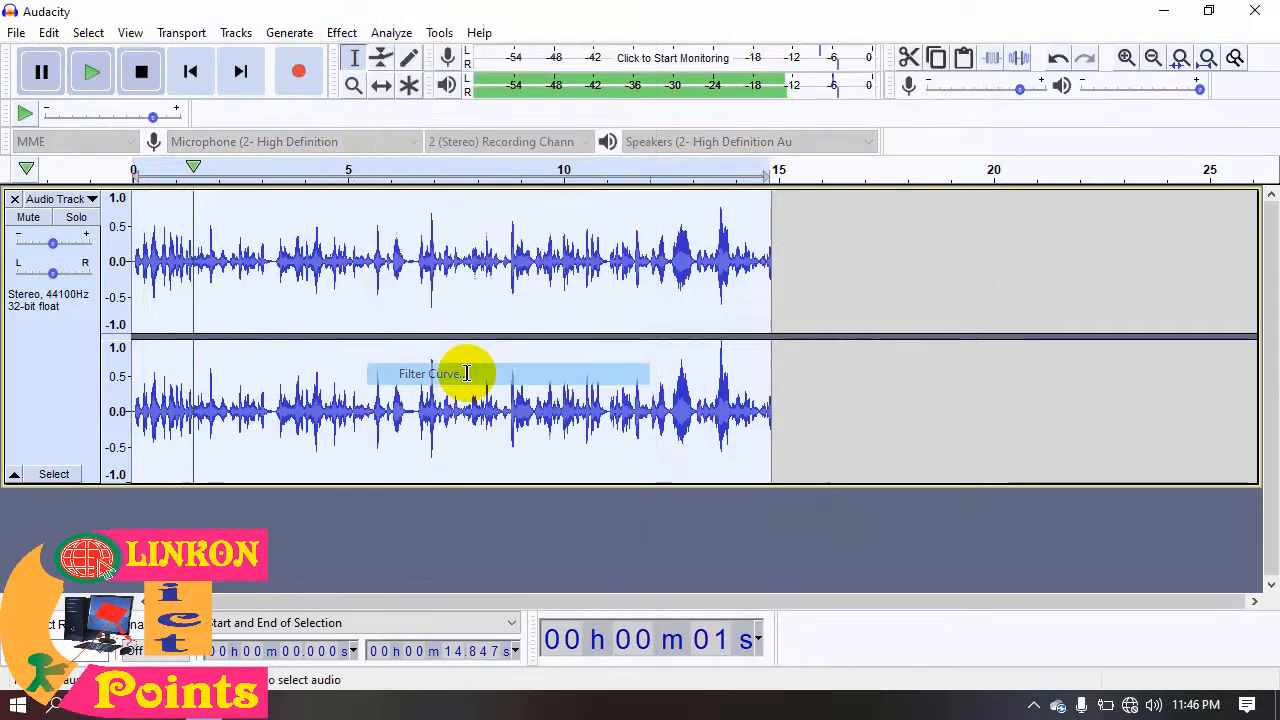
left_click(240, 550)
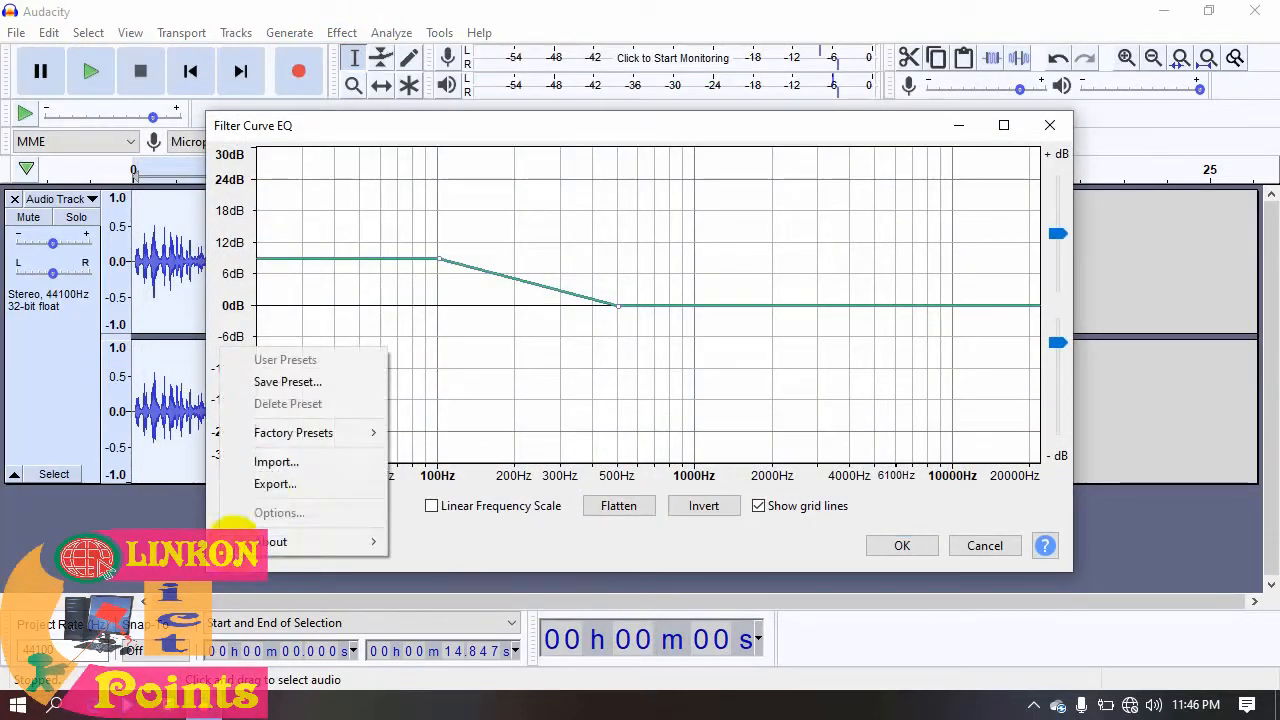
mouse_move(300, 442)
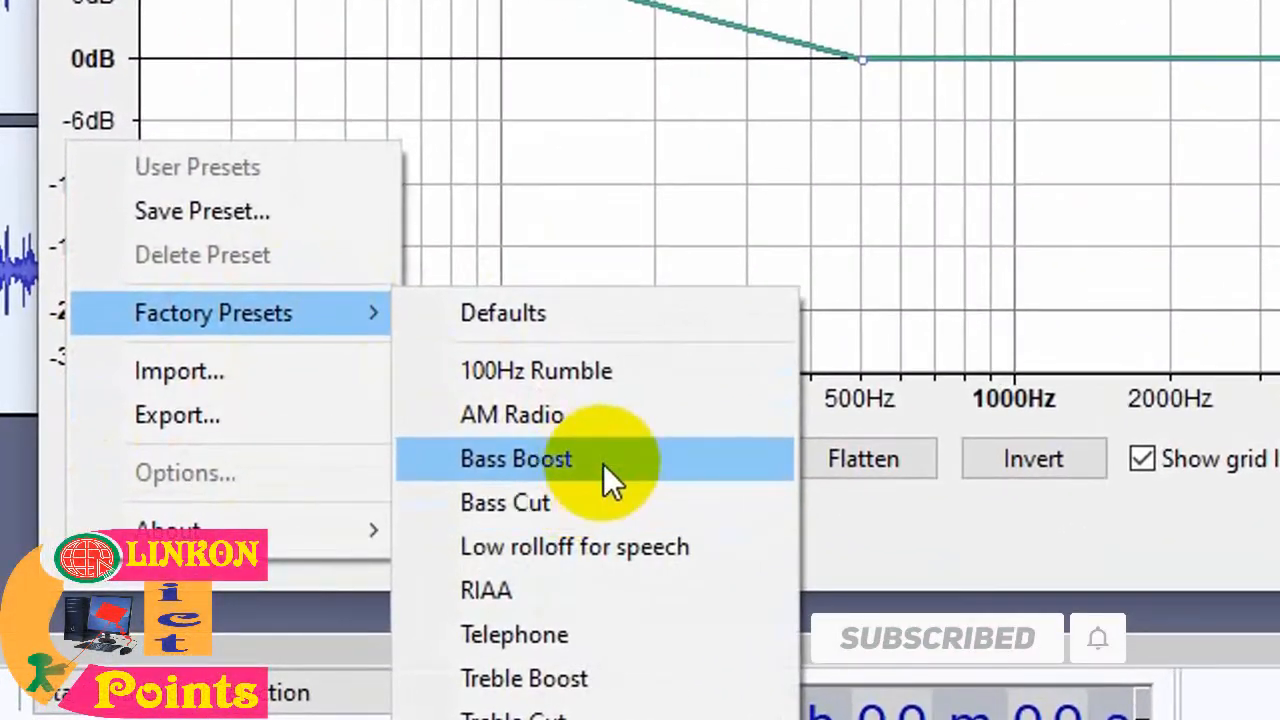
left_click(561, 464)
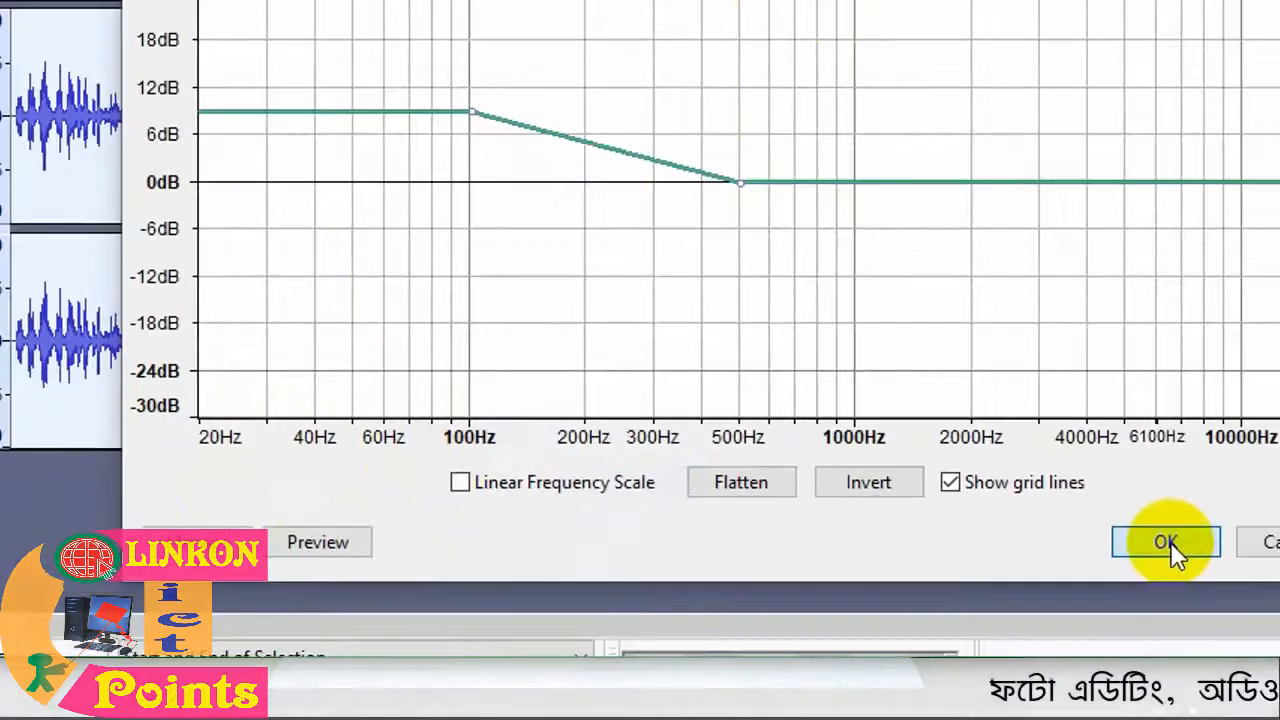
left_click(1169, 541)
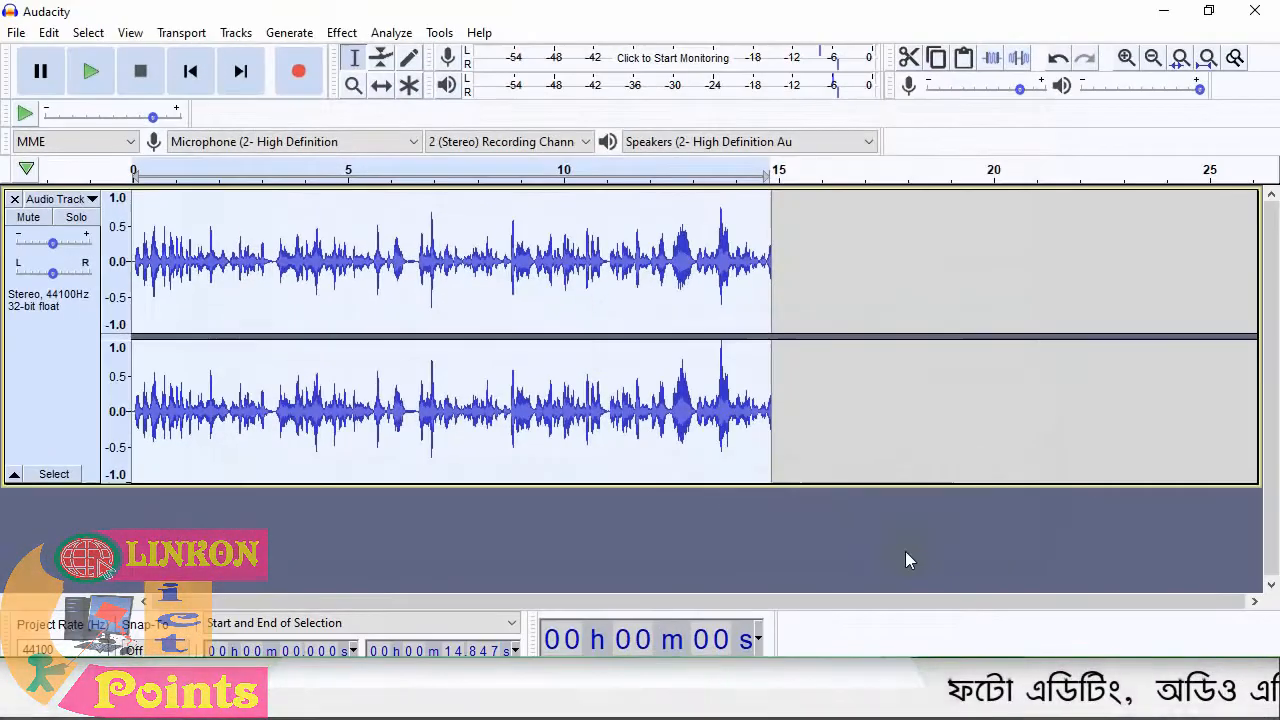
- Apply Filter Curve EQ to the whole track with the Treble Boost factory preset and play the result from the start
left_click(343, 33)
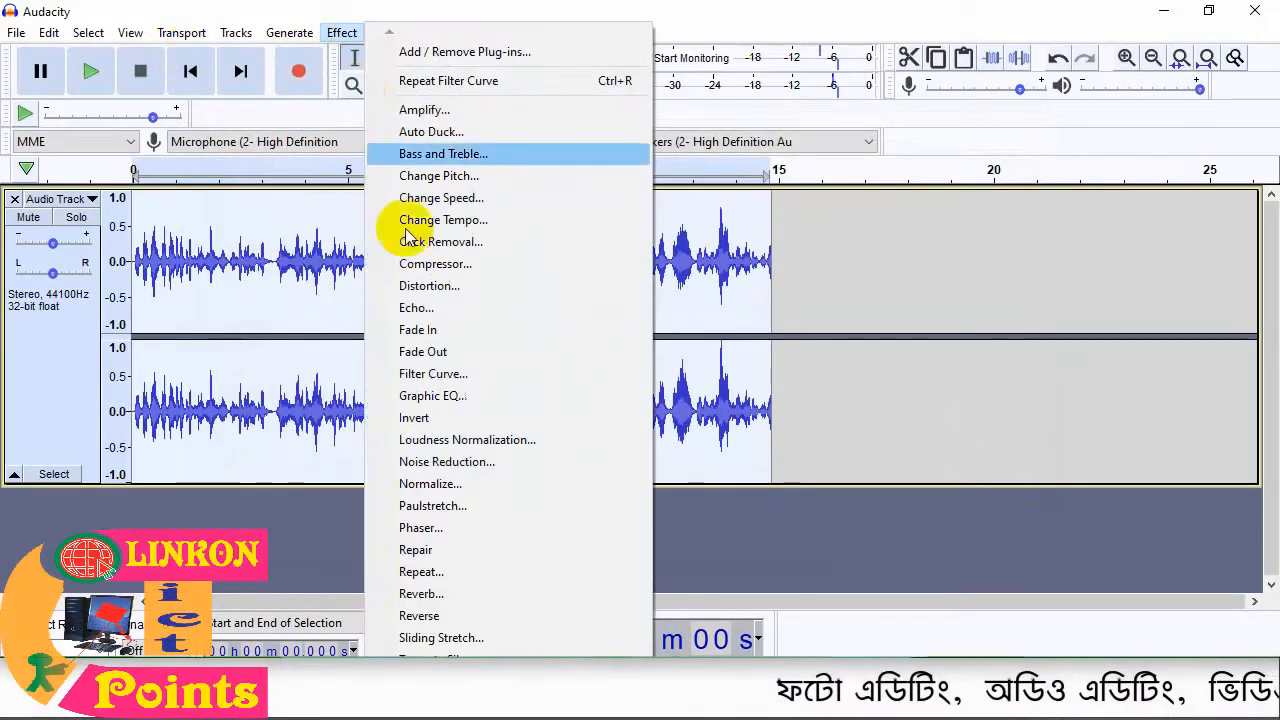
left_click(448, 374)
left_click(250, 546)
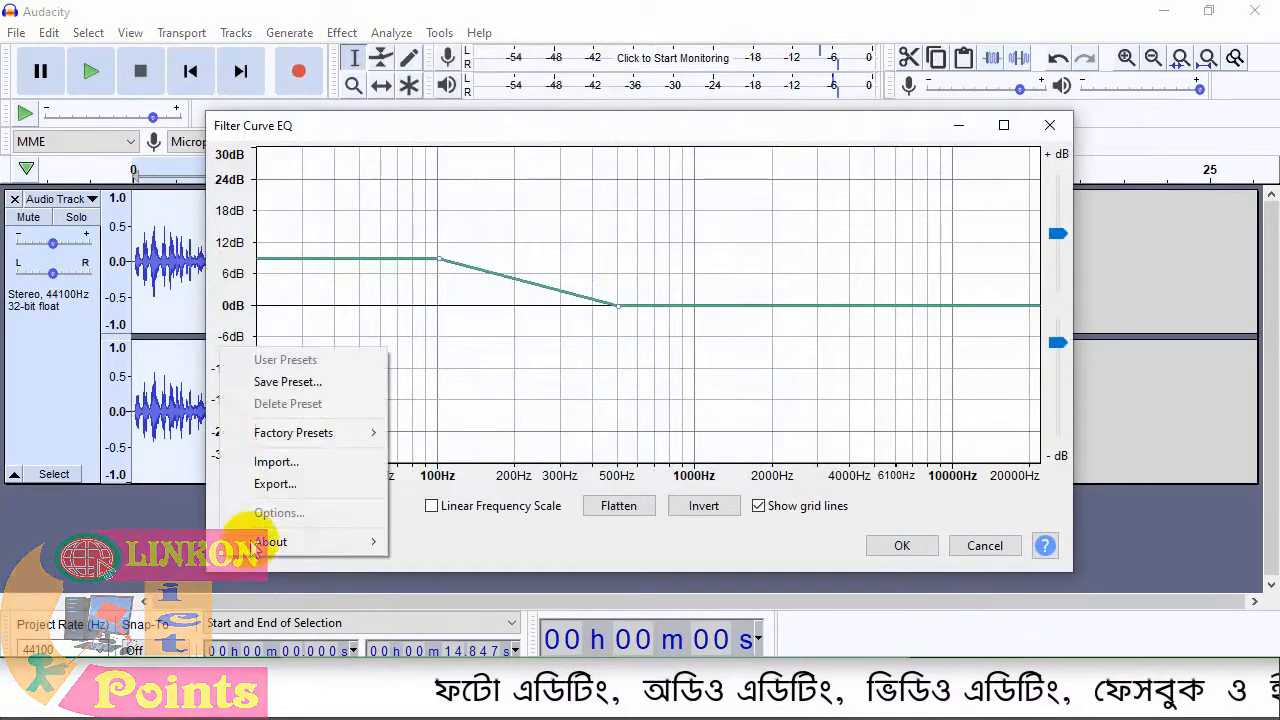
left_click(294, 436)
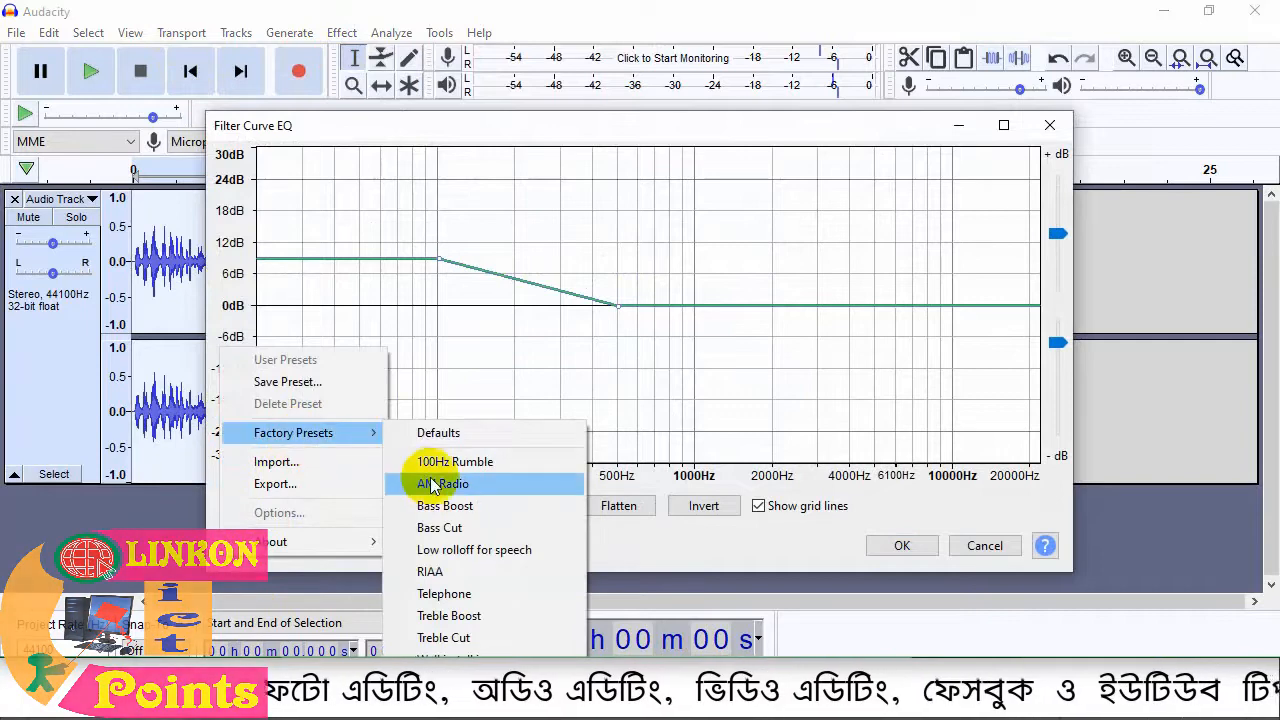
left_click(499, 615)
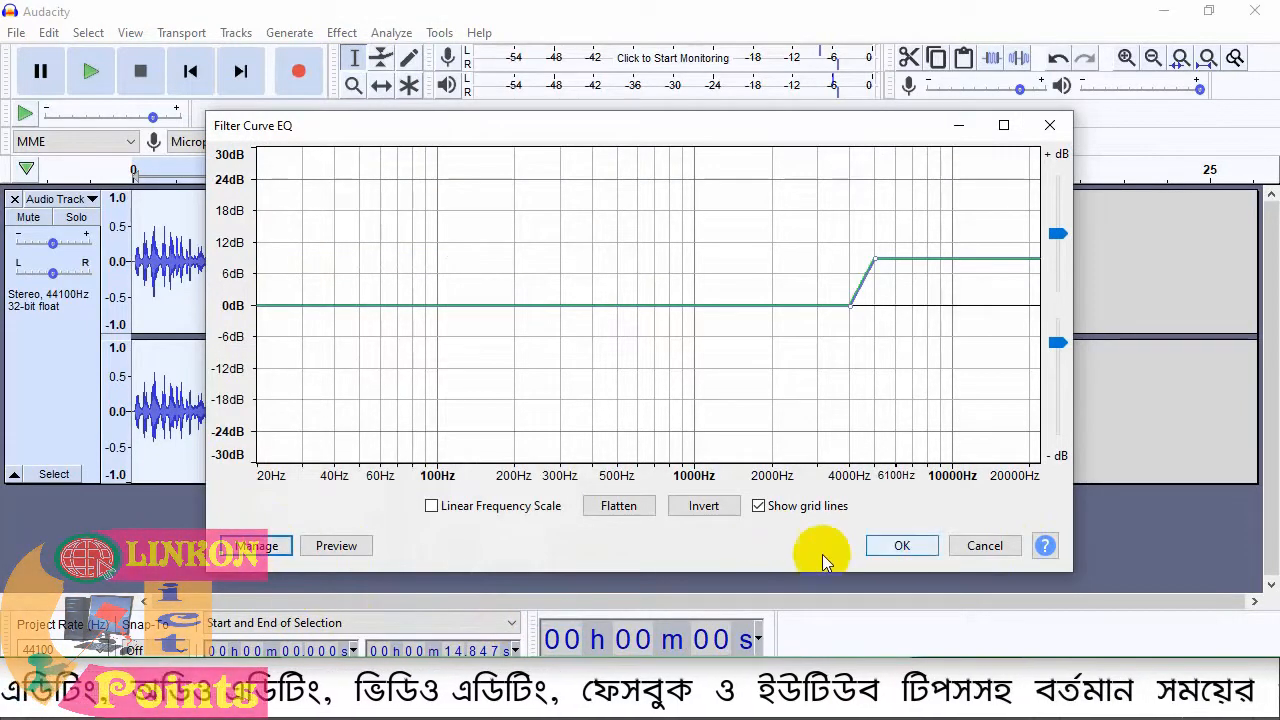
left_click(260, 545)
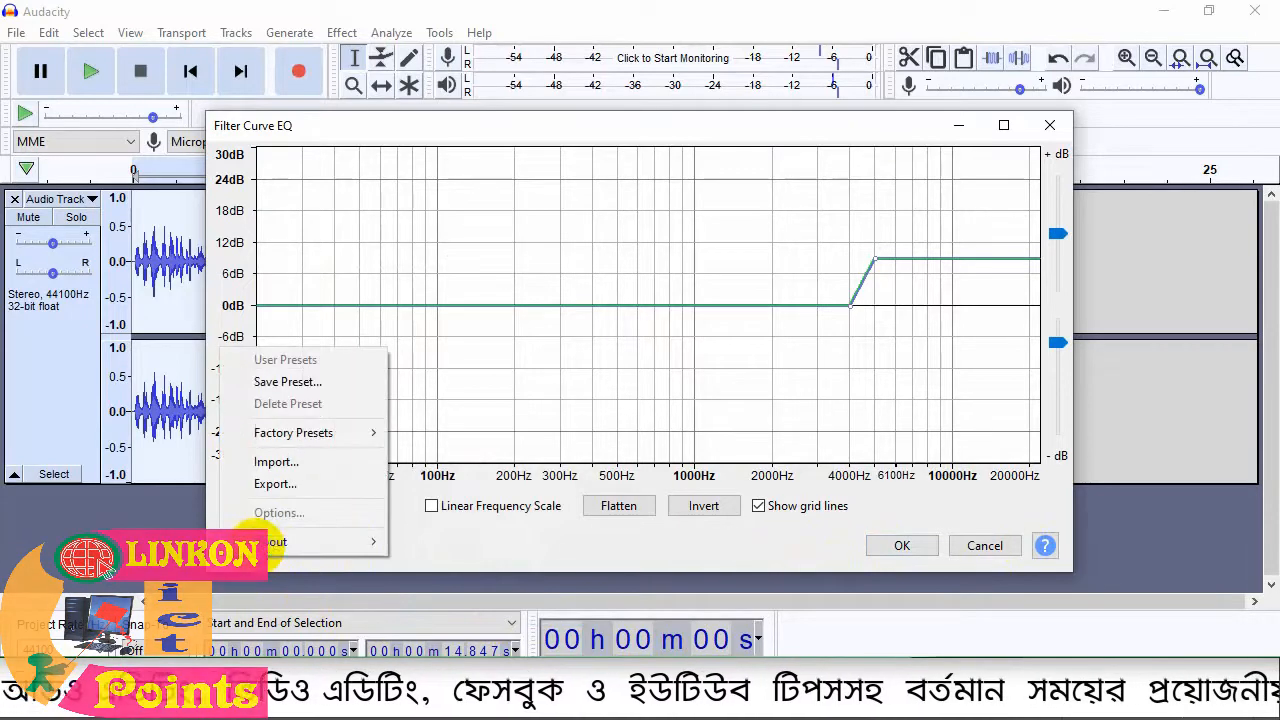
left_click(596, 529)
left_click(901, 547)
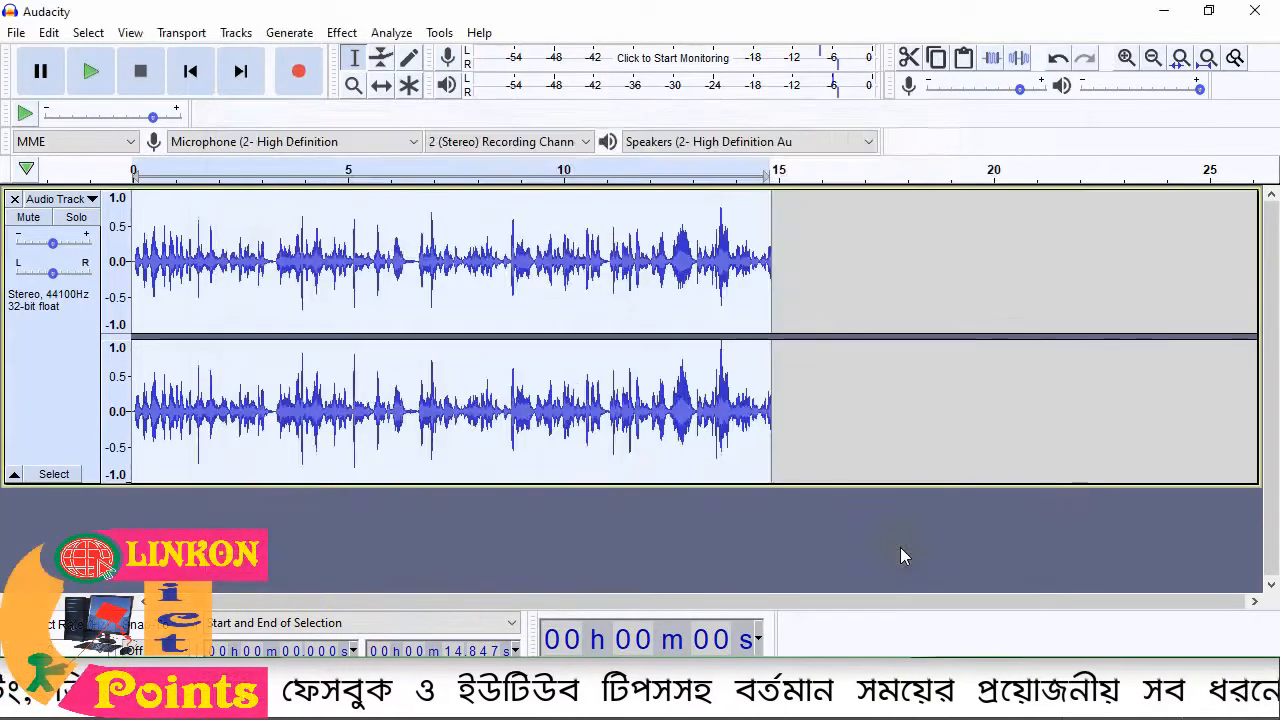
left_click(97, 72)
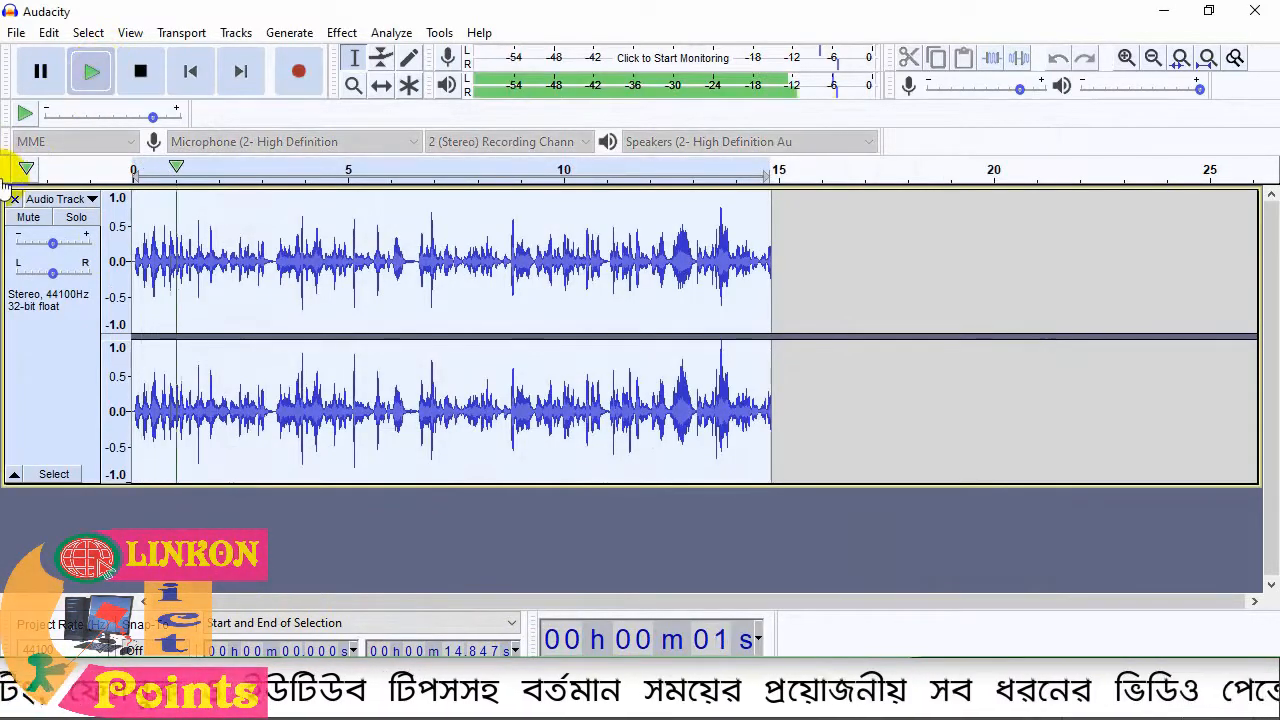
- Pause the playback and export the track to the Desktop as an MP3 file named li, leaving the metadata tags empty
left_click(42, 69)
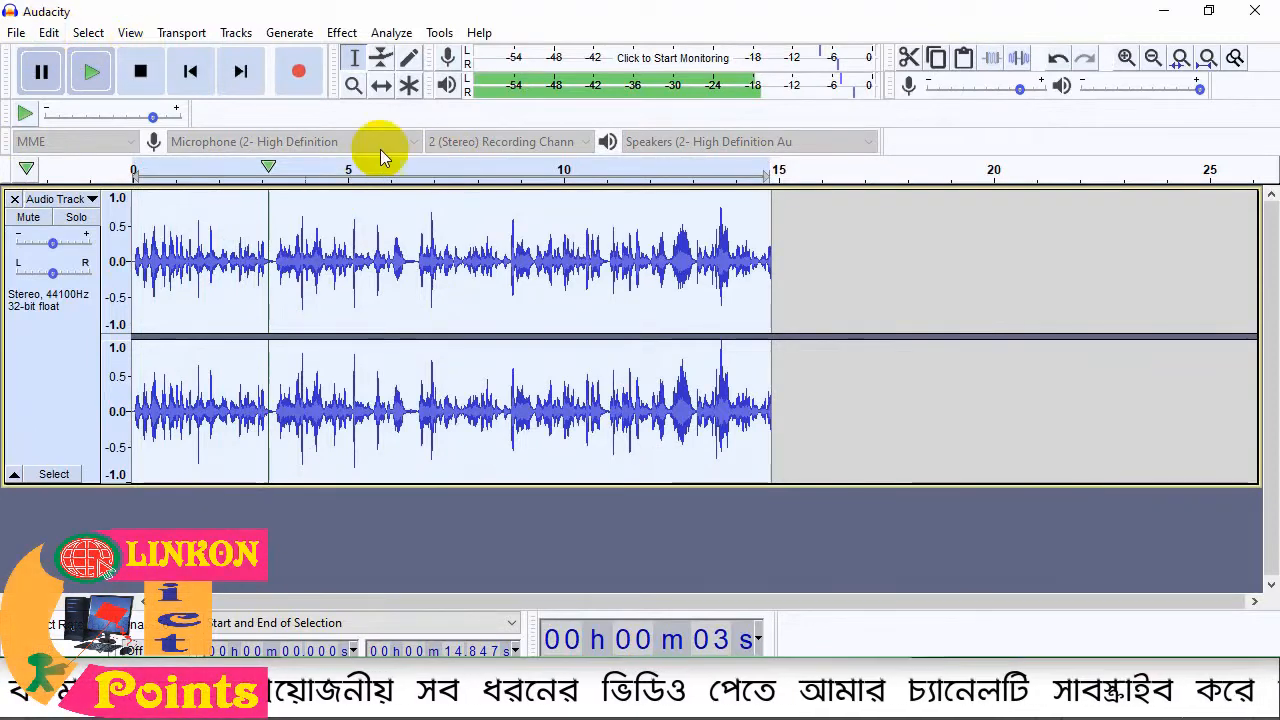
left_click(14, 34)
mouse_move(25, 180)
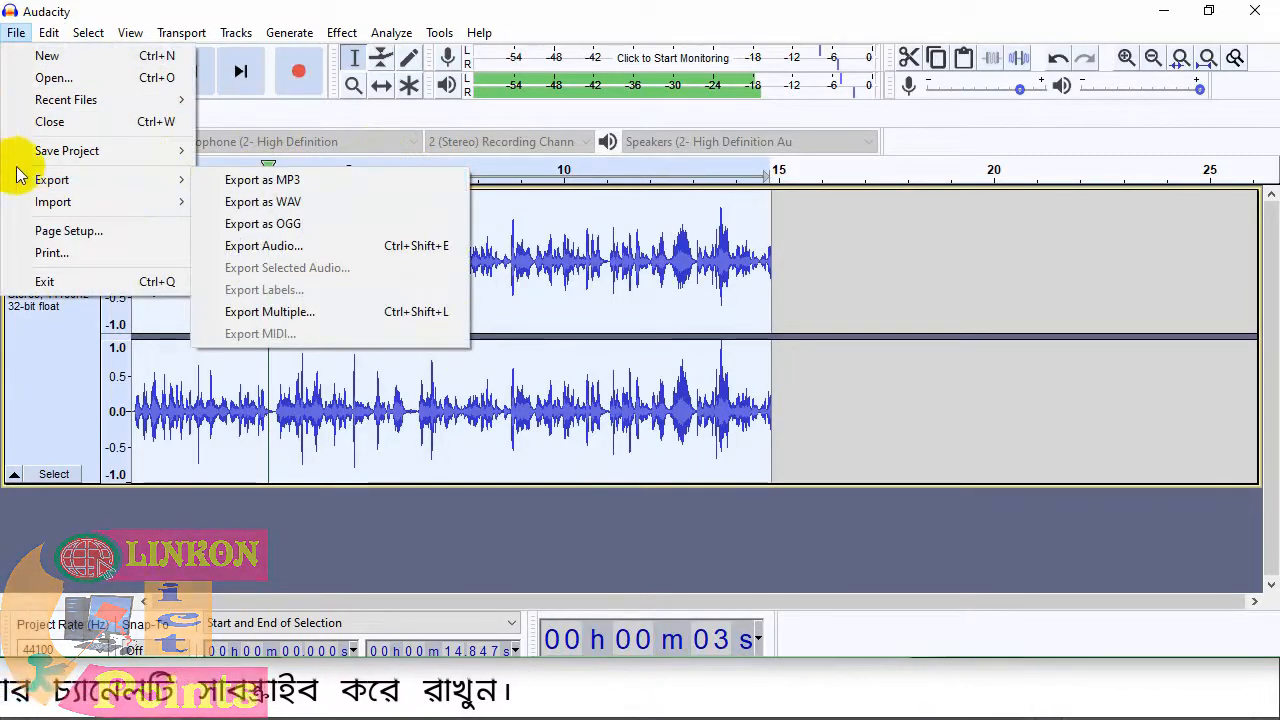
mouse_move(185, 180)
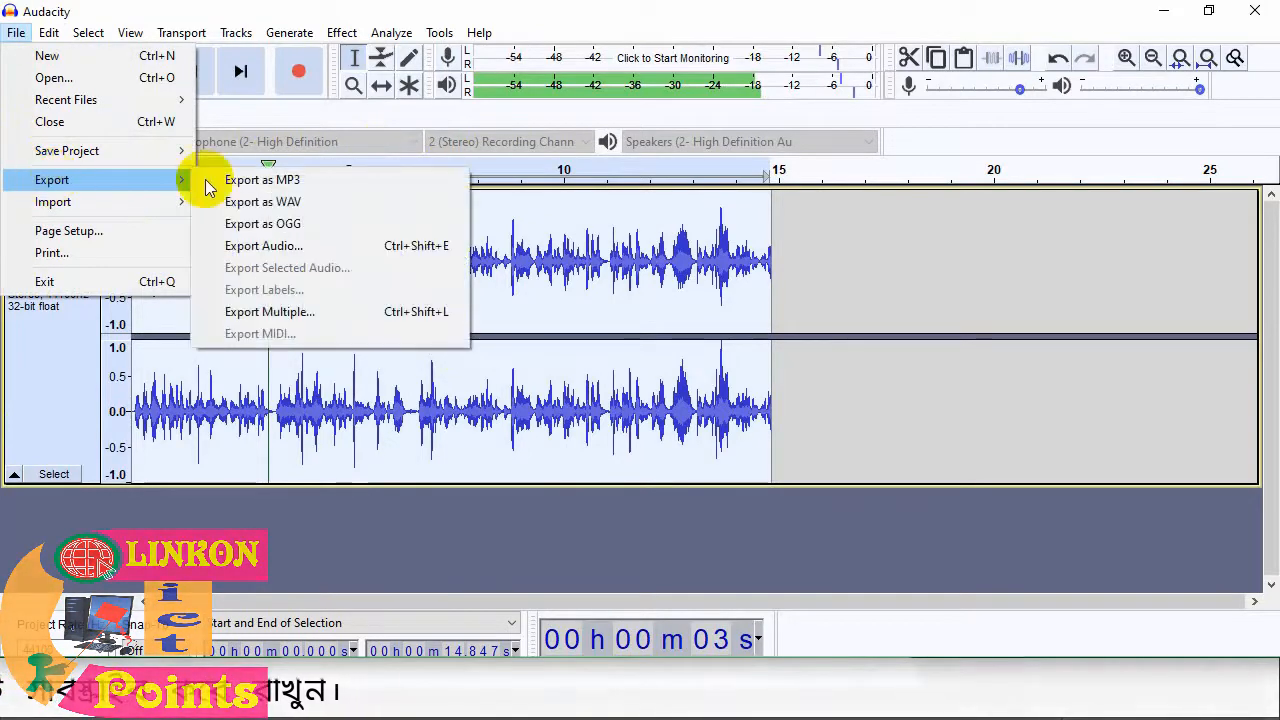
left_click(275, 183)
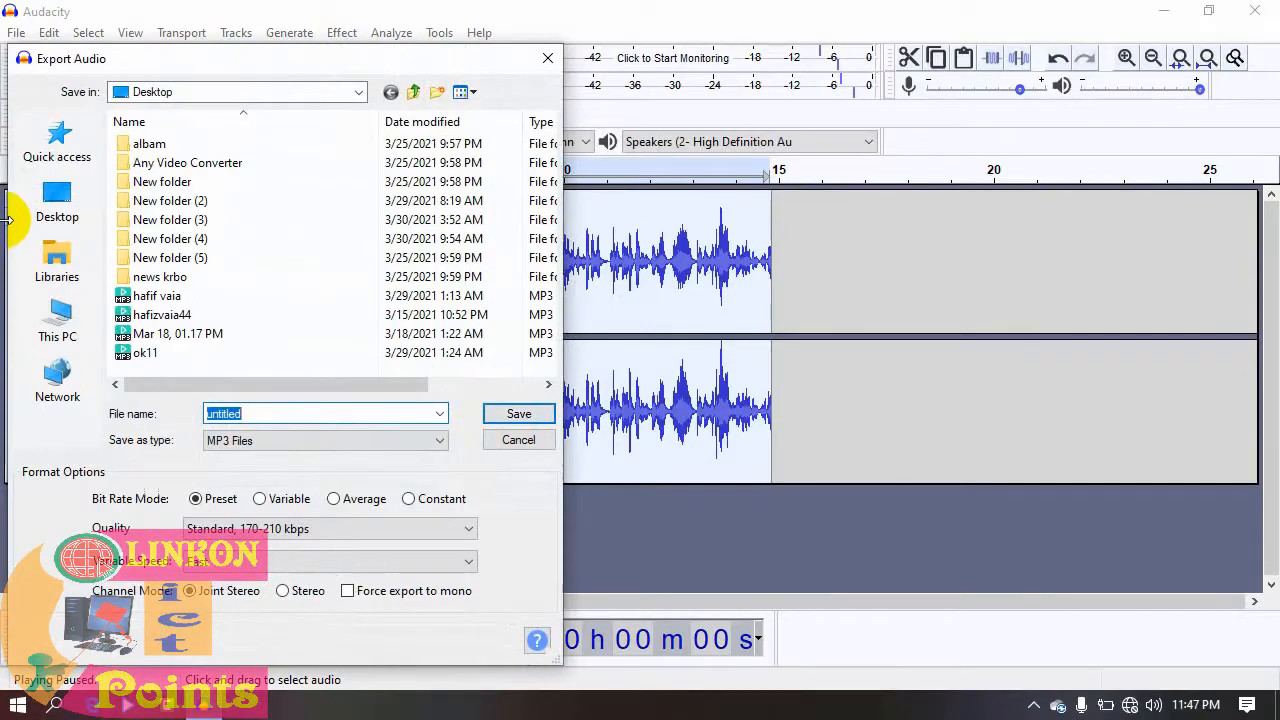
left_click(45, 197)
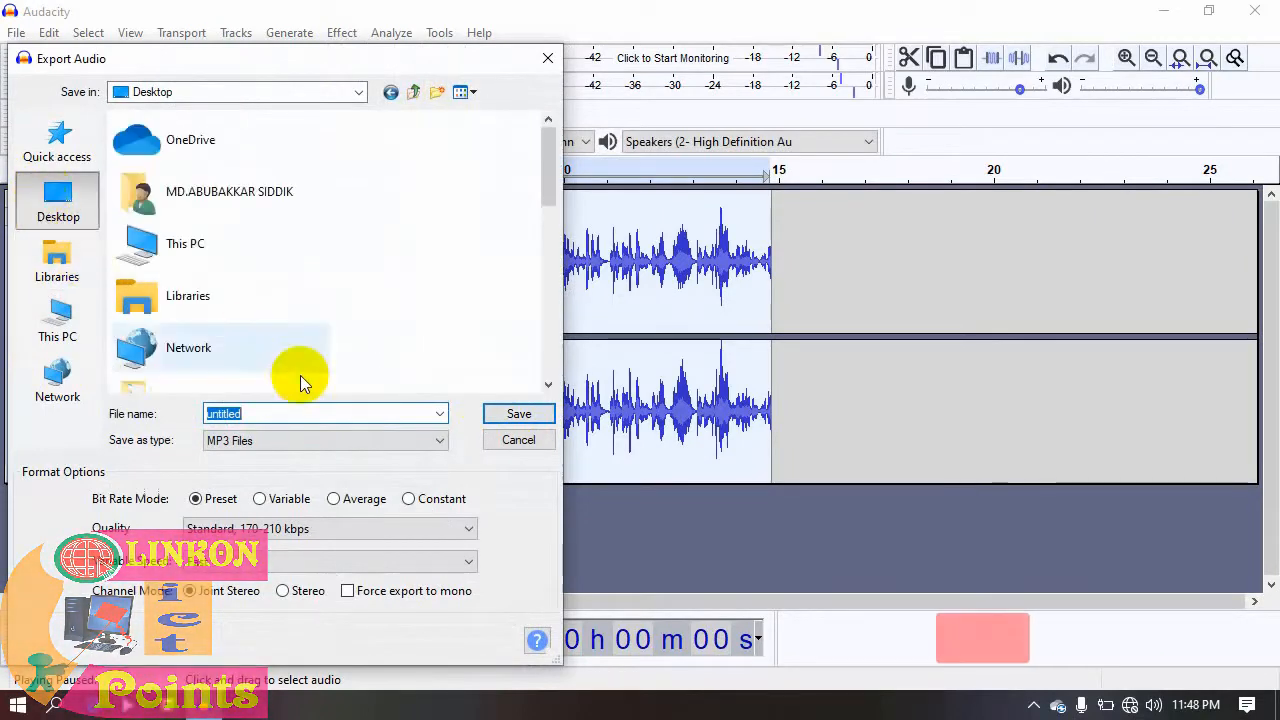
scroll(300, 375, "down", 5)
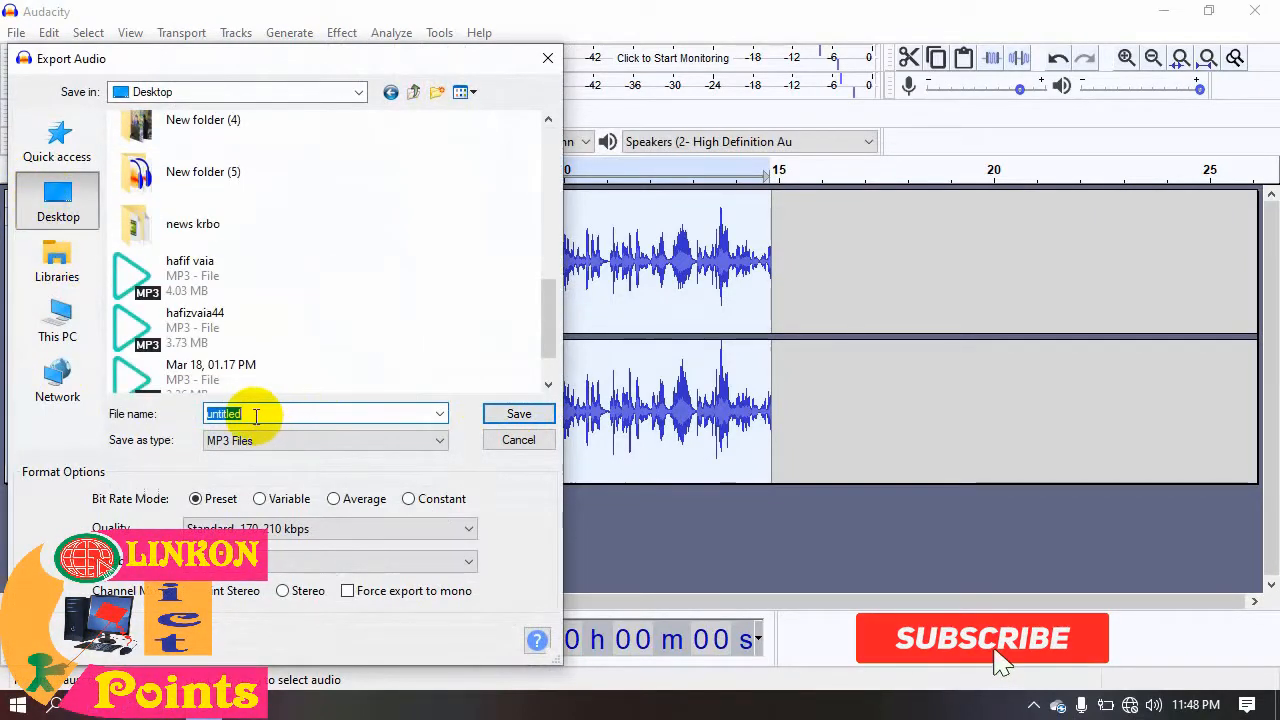
type("l")
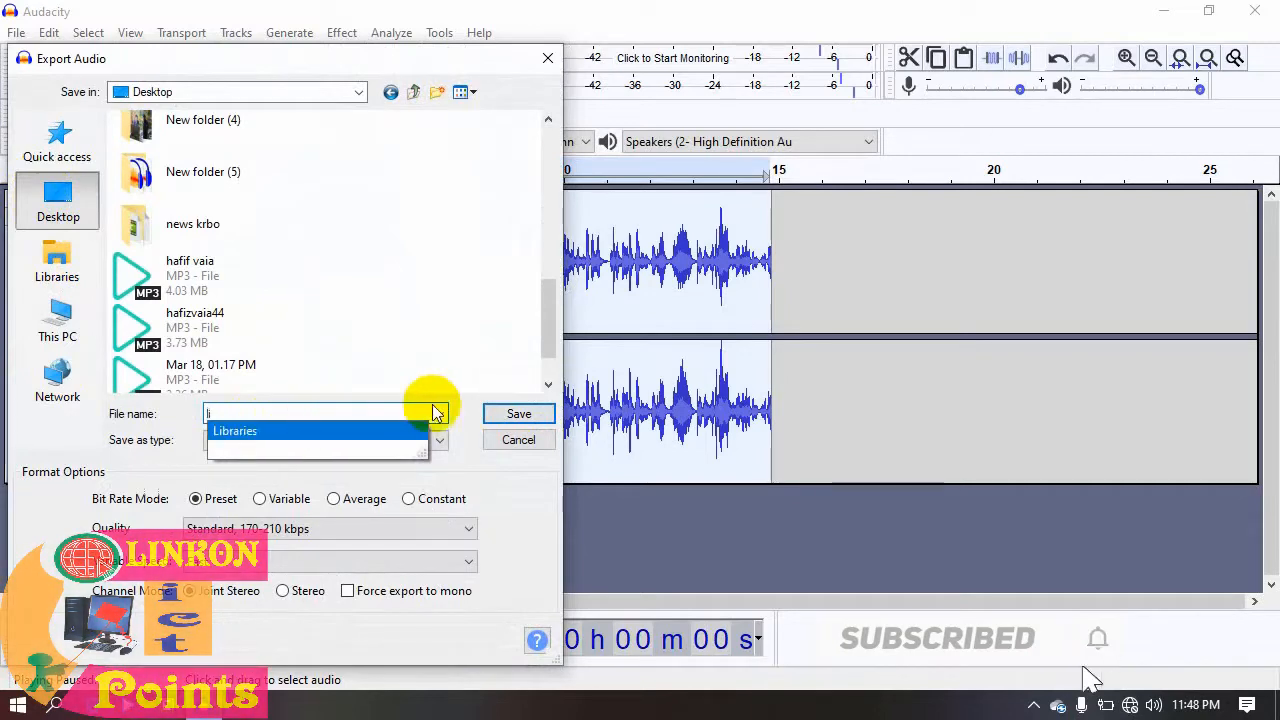
left_click(515, 413)
left_click(705, 503)
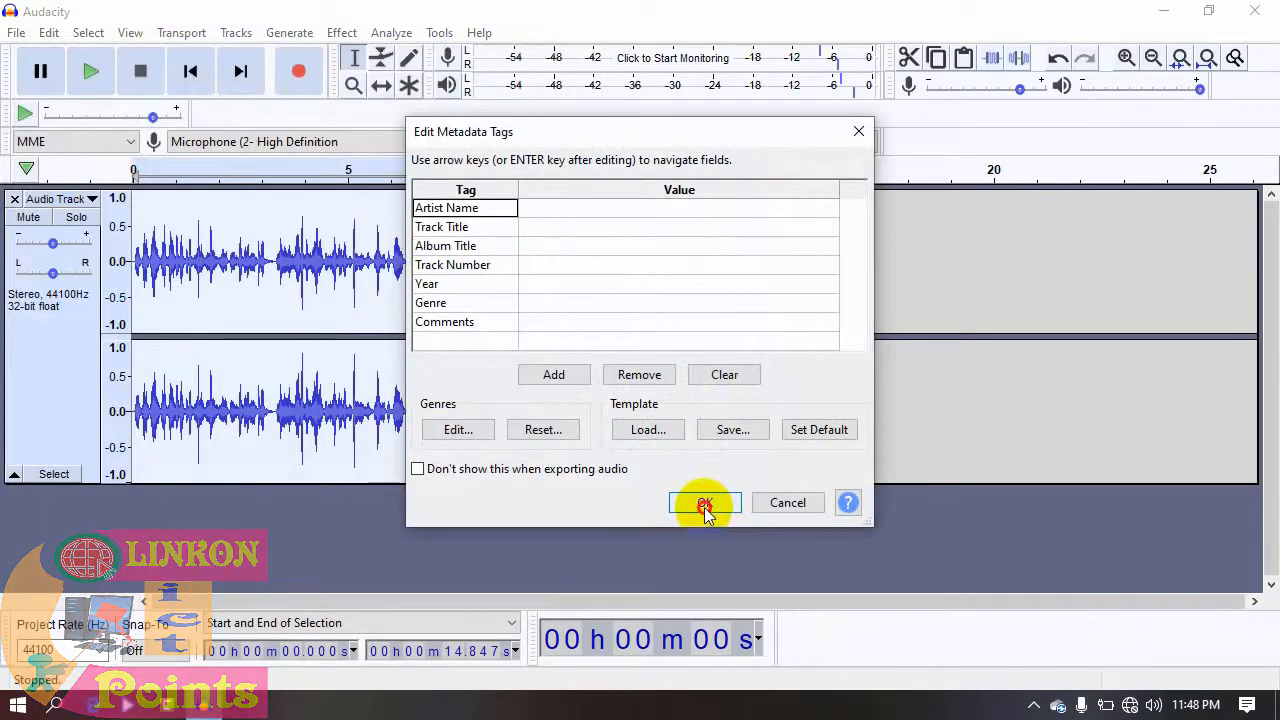
- Switch to the Windows desktop, move the exported li MP3 to a free spot, and play it briefly before closing the player
left_click(1163, 10)
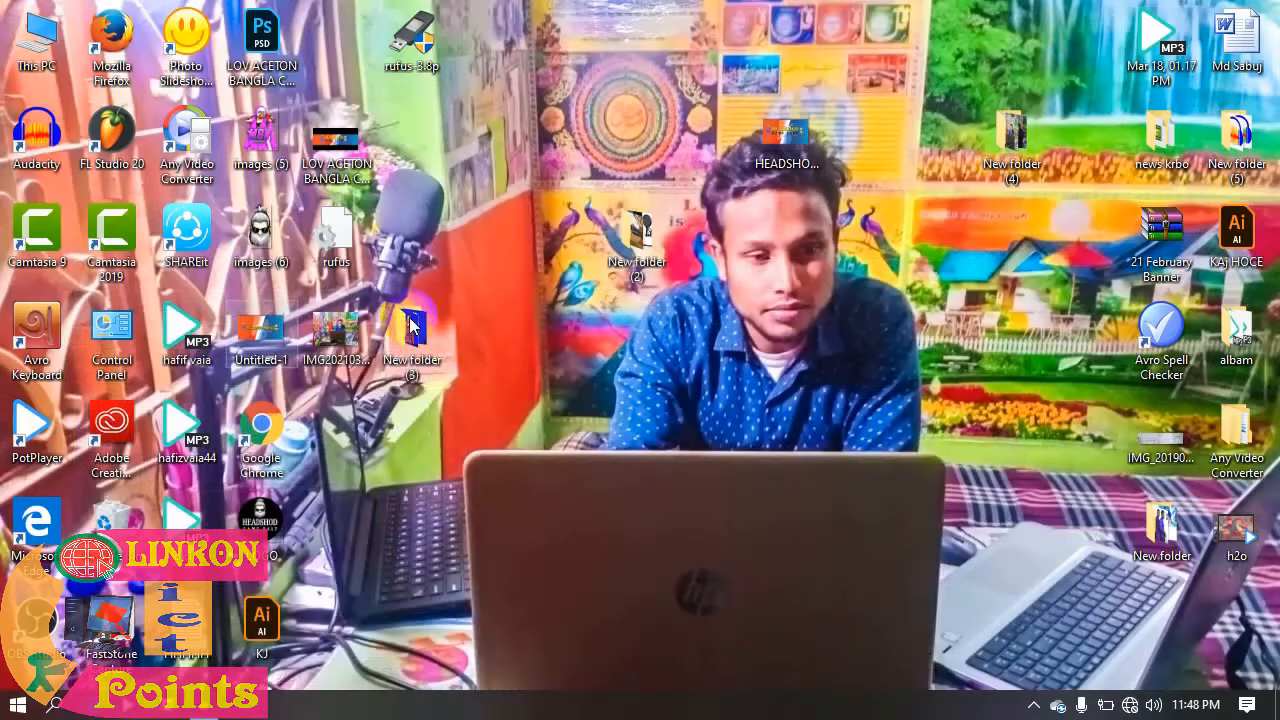
left_click_drag(336, 38, 875, 217)
double_click(868, 250)
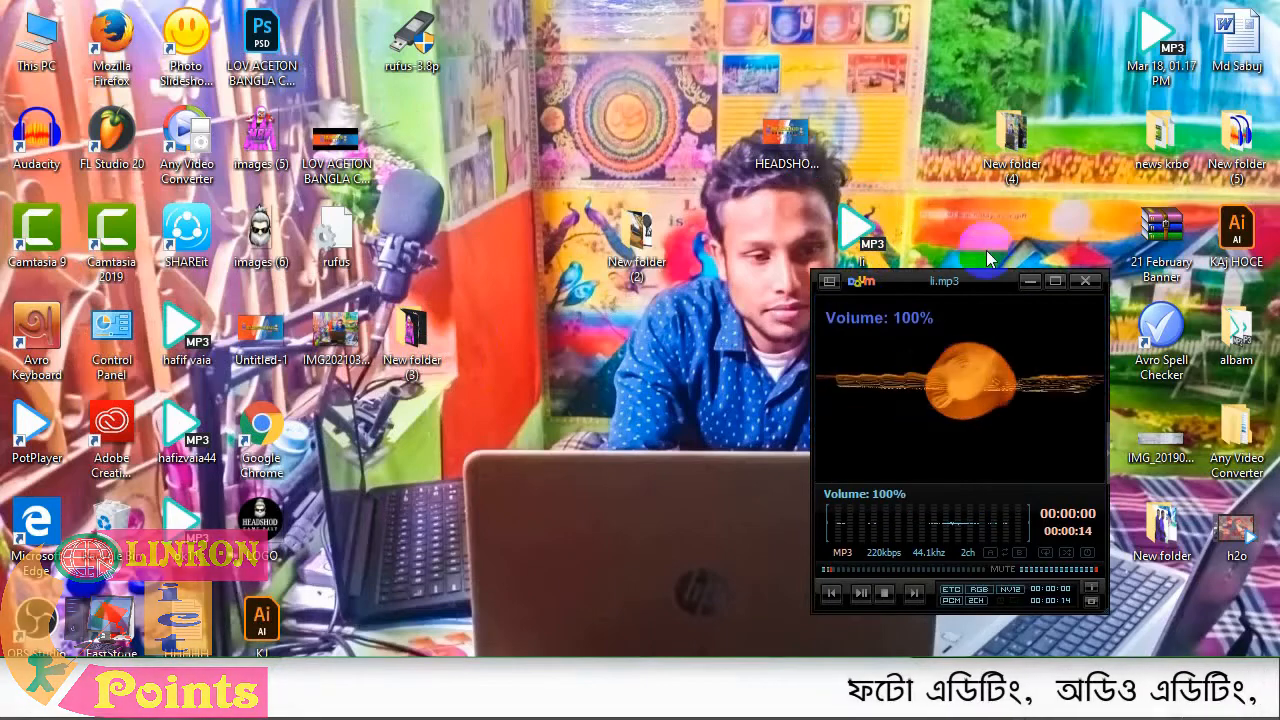
left_click(1085, 281)
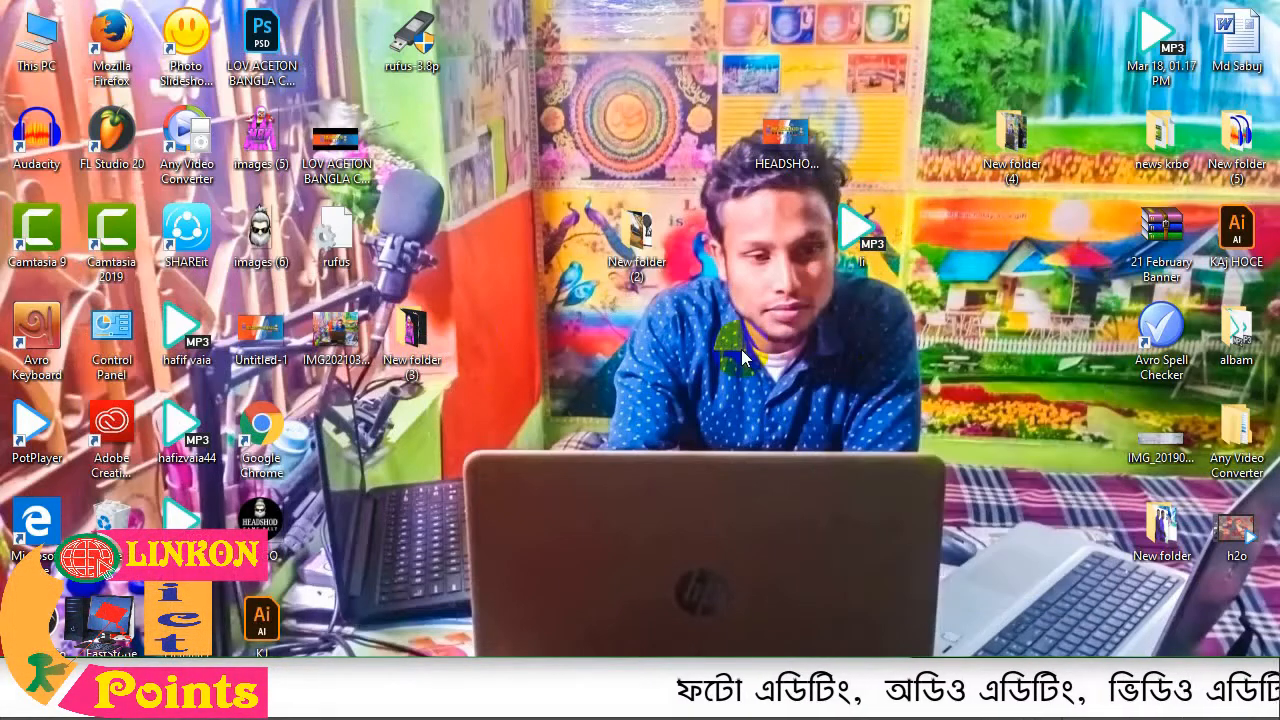